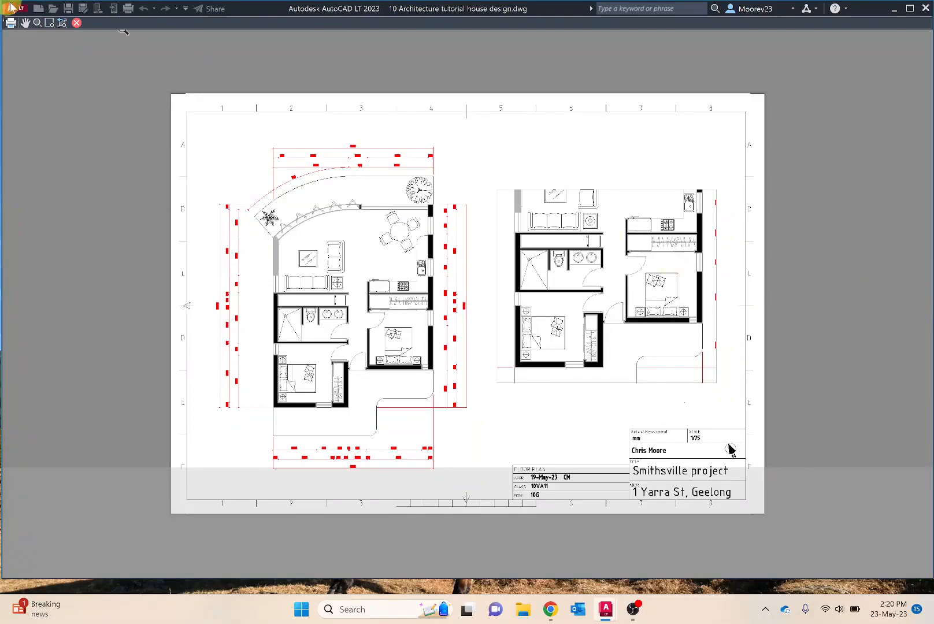
# Step: Exit the 10 Arch plot preview and the Plot dialog without plotting
pyautogui.click(77, 24)
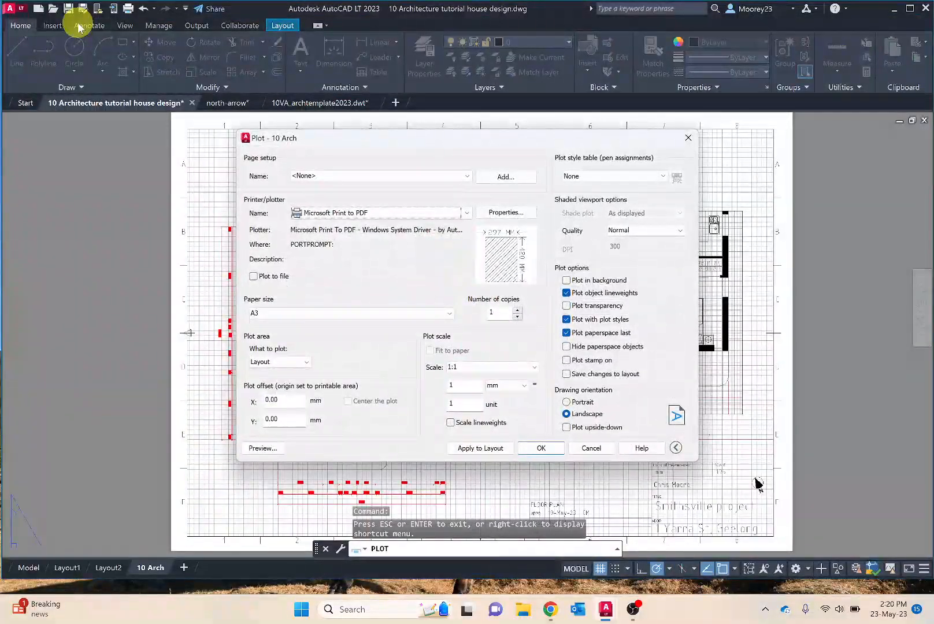
pyautogui.click(687, 139)
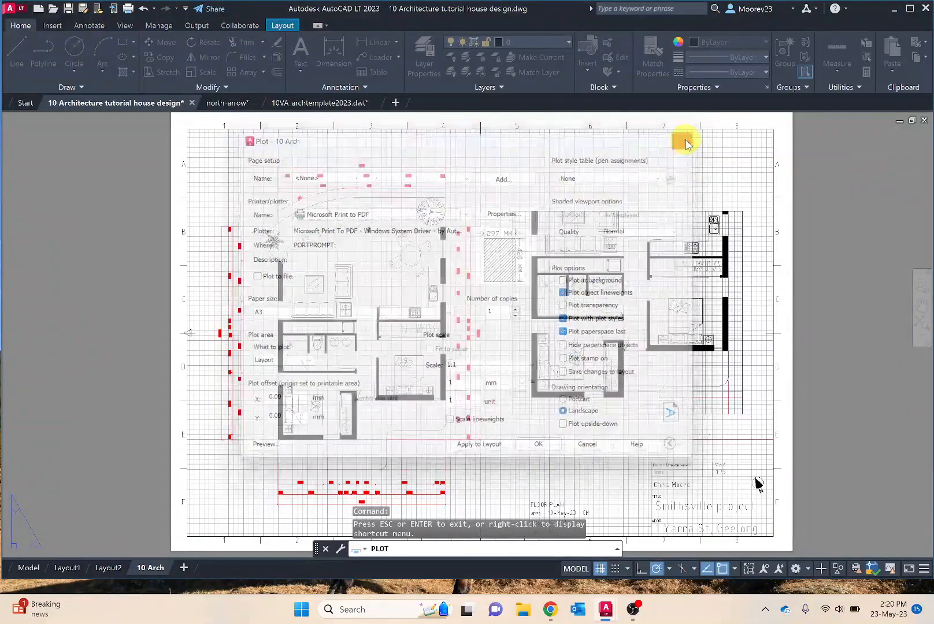
pyautogui.click(341, 104)
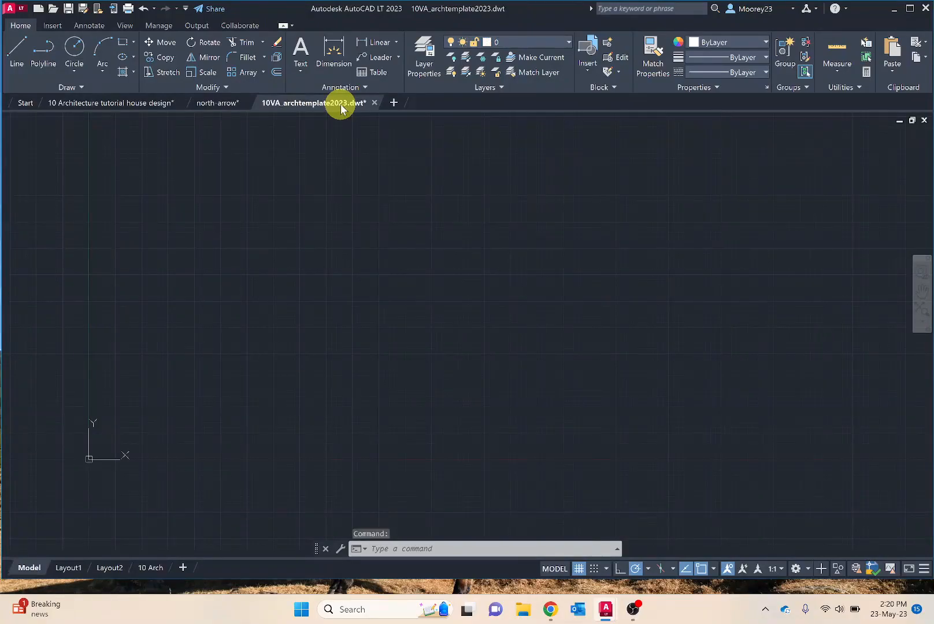
pyautogui.click(134, 105)
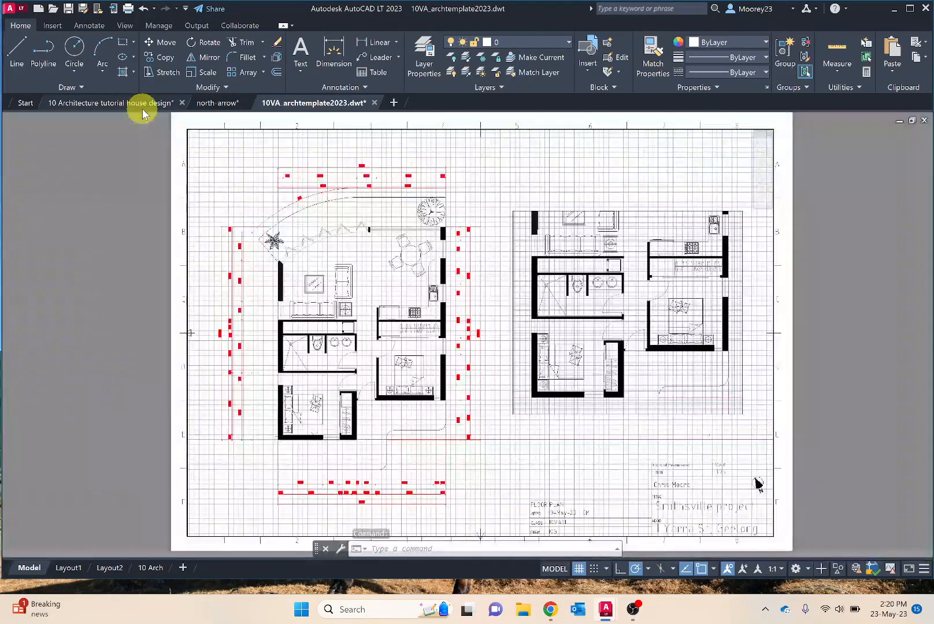
# Step: Copy the entire dimensioned floor plan from model space of the 10 Architecture tutorial house design drawing
pyautogui.click(27, 566)
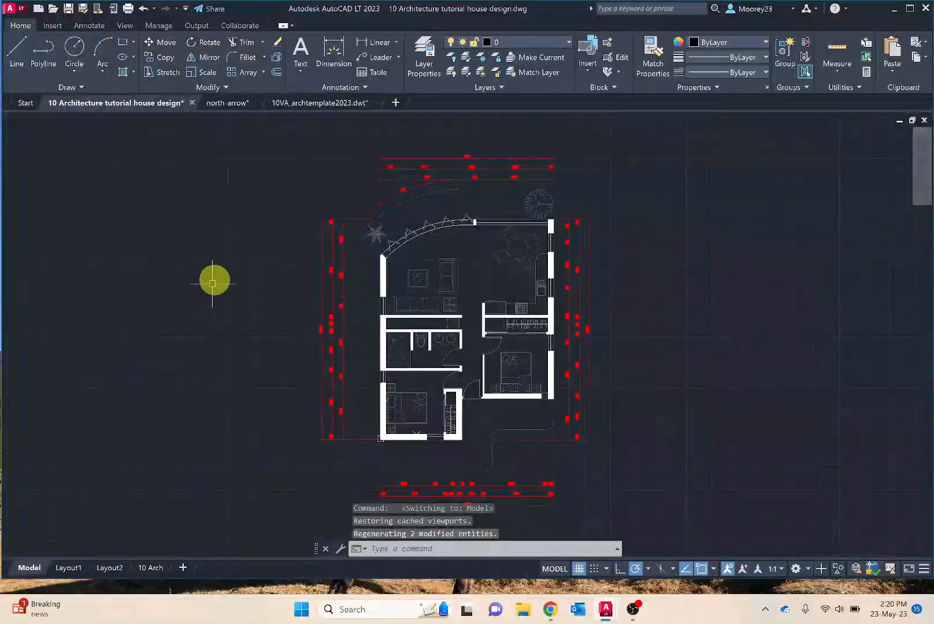
pyautogui.click(278, 134)
pyautogui.click(629, 534)
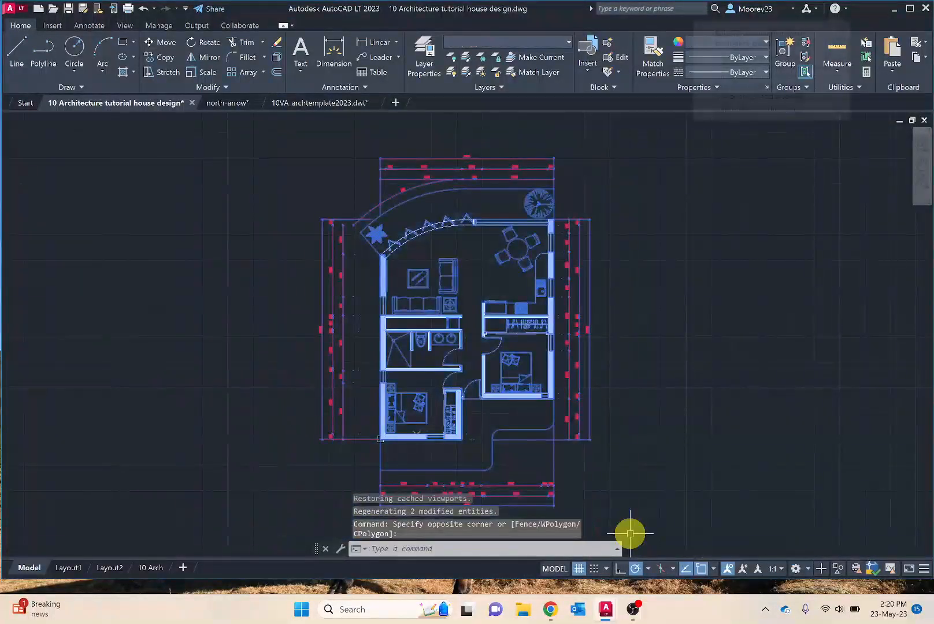
pyautogui.hotkey('ctrl', 'c')
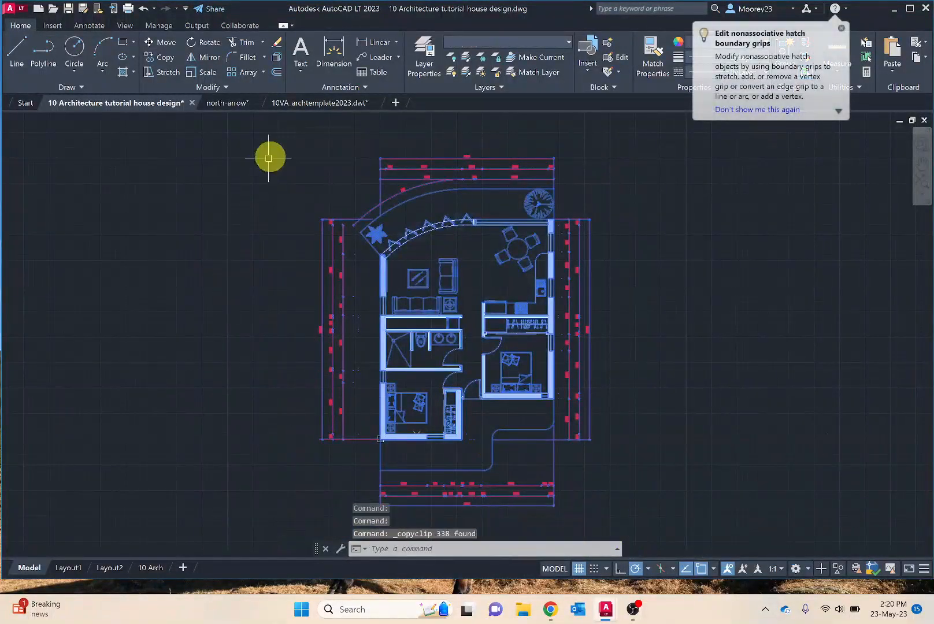
# Step: Paste the floor plan into model space of 10VA_archtemplate2023.dwt, with the house's lower-left wall corner at the origin
pyautogui.click(311, 104)
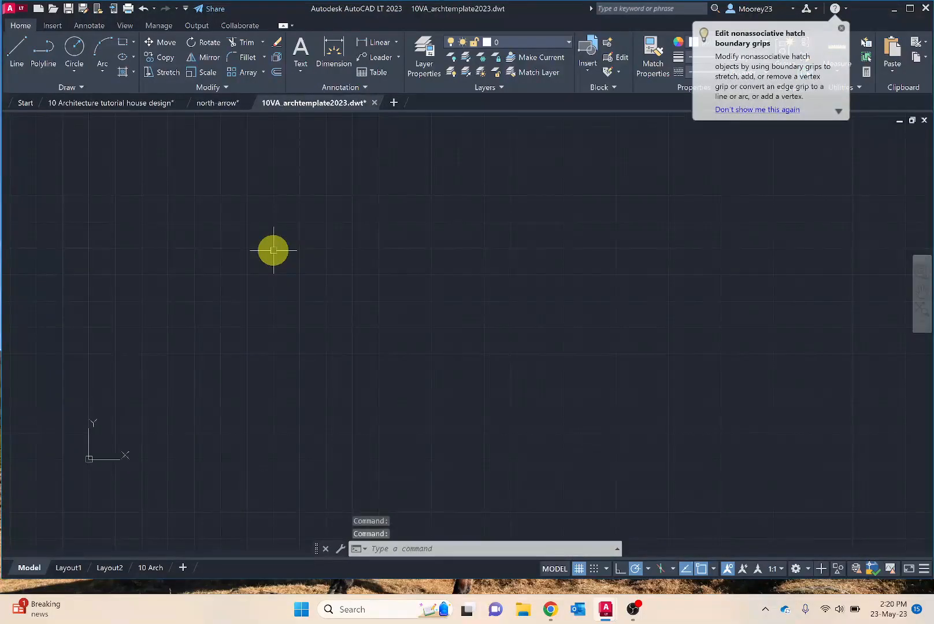
pyautogui.hotkey('ctrl', 'v')
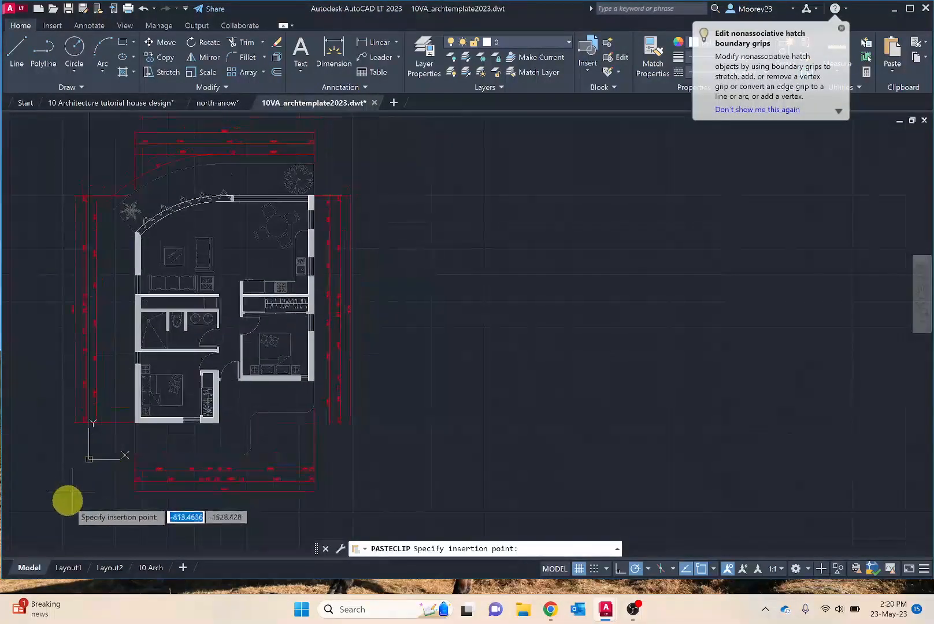
pyautogui.click(26, 527)
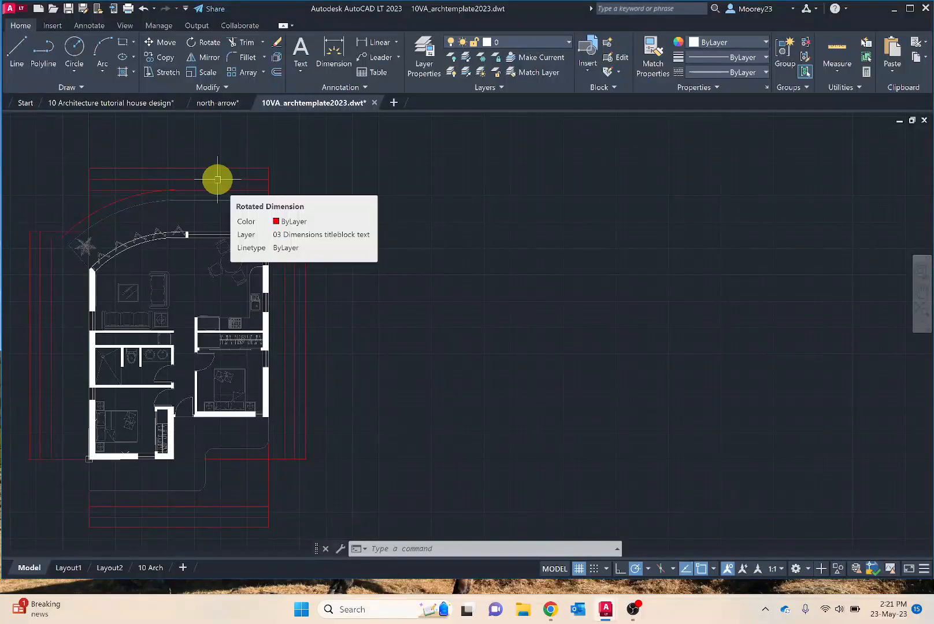
pyautogui.moveTo(323, 298); pyautogui.dragTo(641, 267, button='middle')
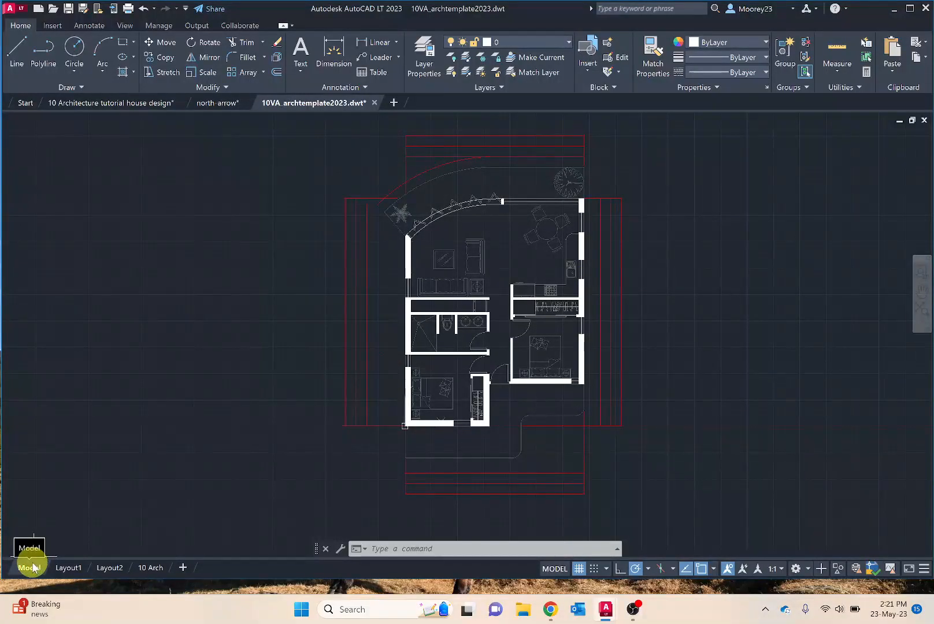
# Step: Review the template's Layout1, Layout2 and 10 Arch layouts, returning the 10 Arch layout to paper space
pyautogui.click(68, 567)
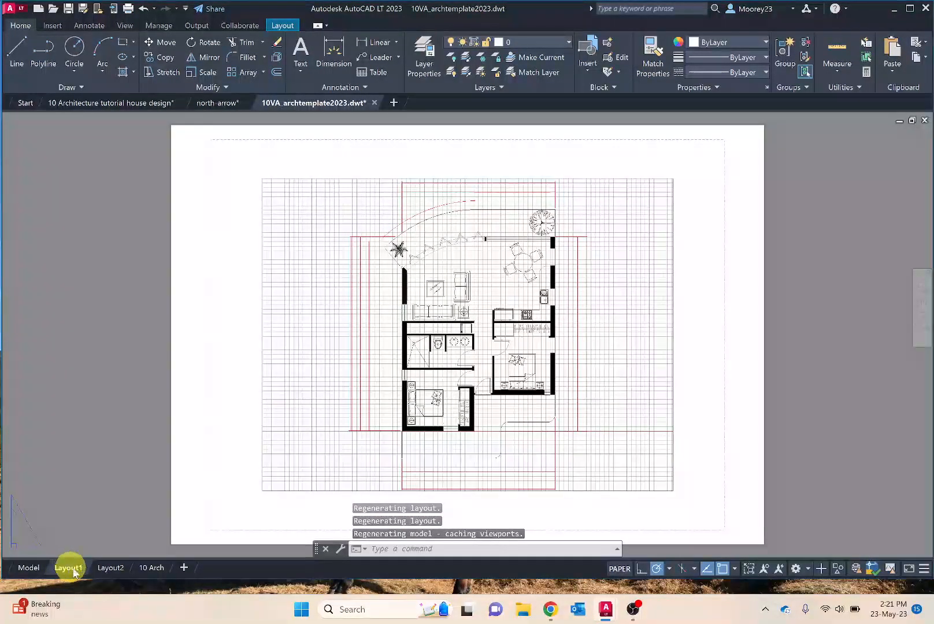
pyautogui.click(110, 568)
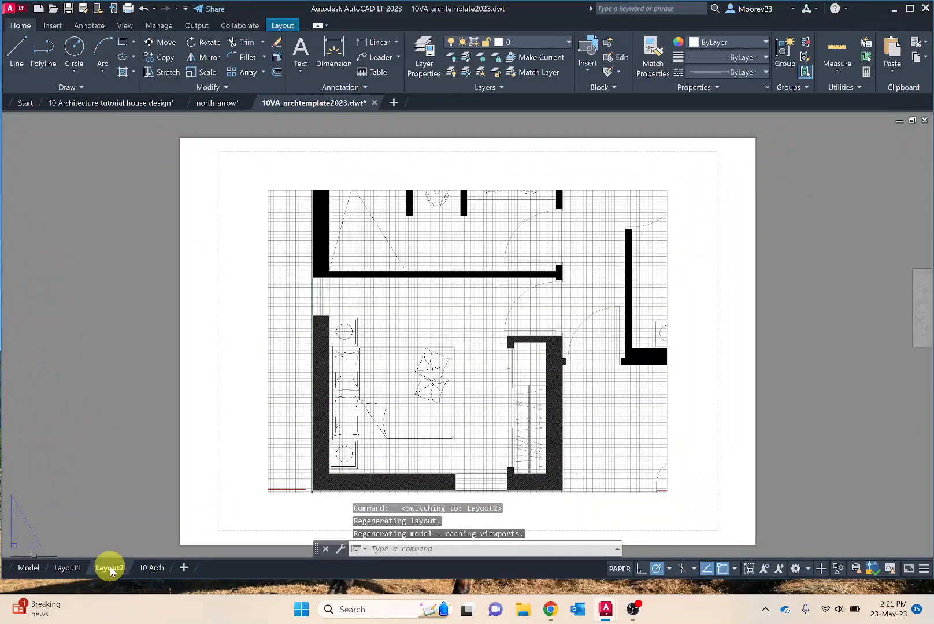
pyautogui.click(151, 568)
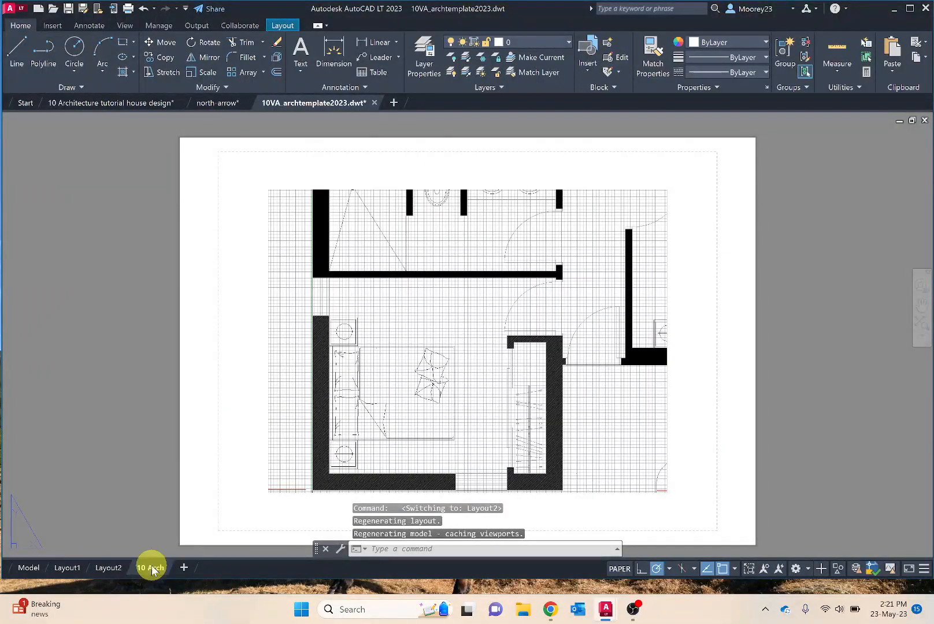
pyautogui.moveTo(194, 494); pyautogui.dragTo(191, 455, button='middle')
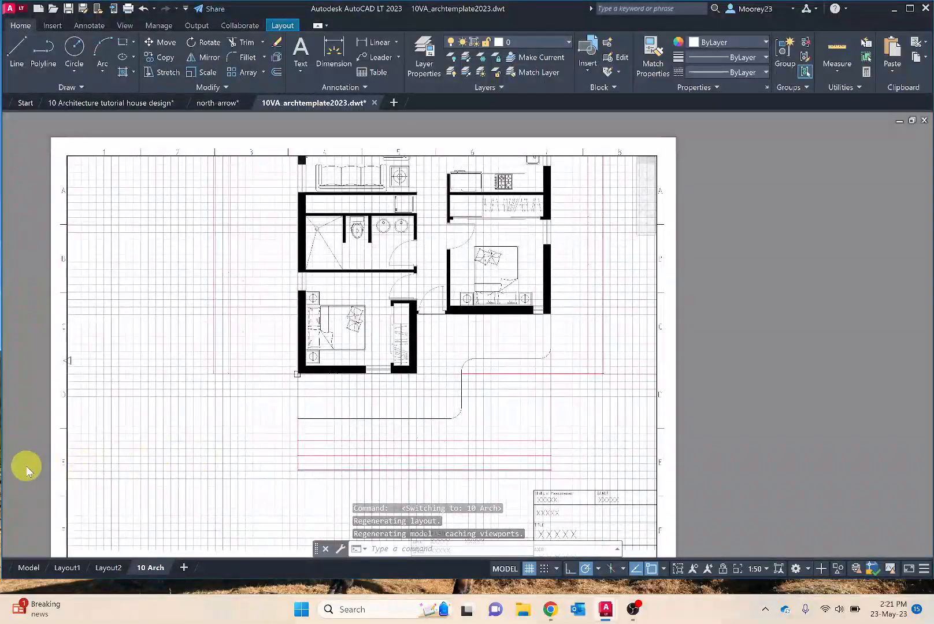
pyautogui.scroll(3, 26, 465)
pyautogui.scroll(-3, 26, 466)
pyautogui.doubleClick(718, 390)
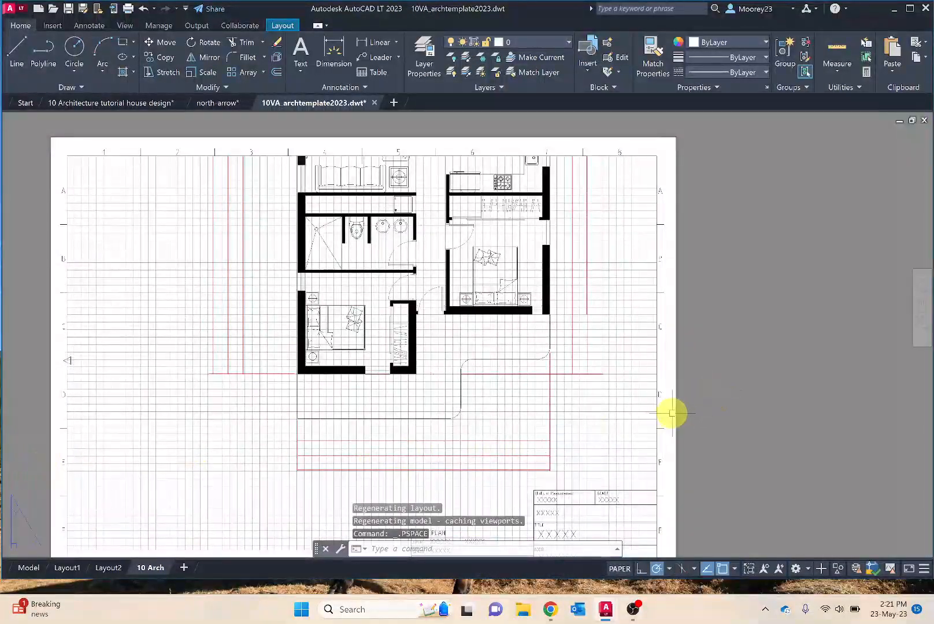
pyautogui.scroll(-2, 672, 415)
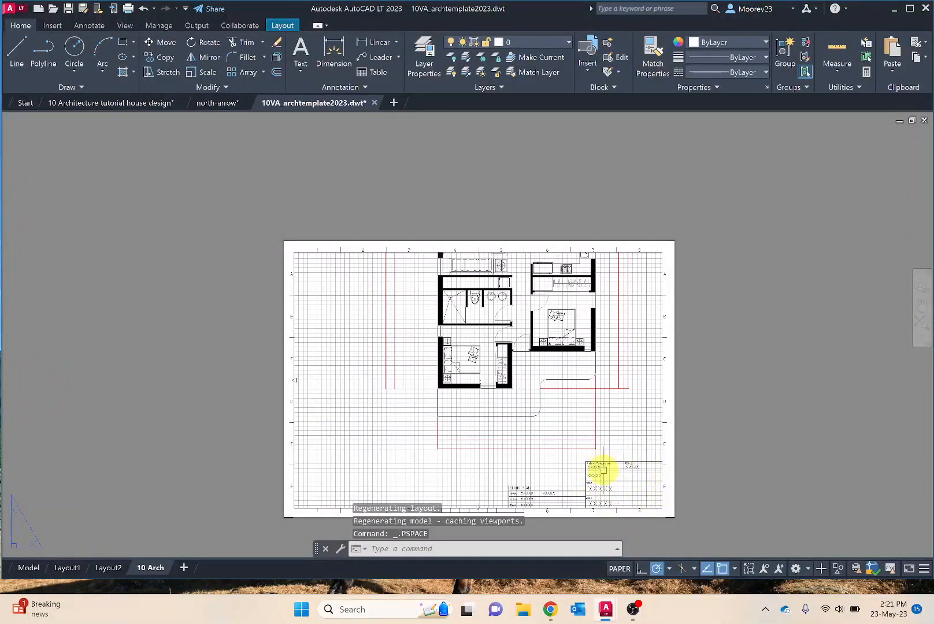
# Step: Inspect Layout1's page setup details in the Page Setup Manager and close it without changes
pyautogui.click(67, 568)
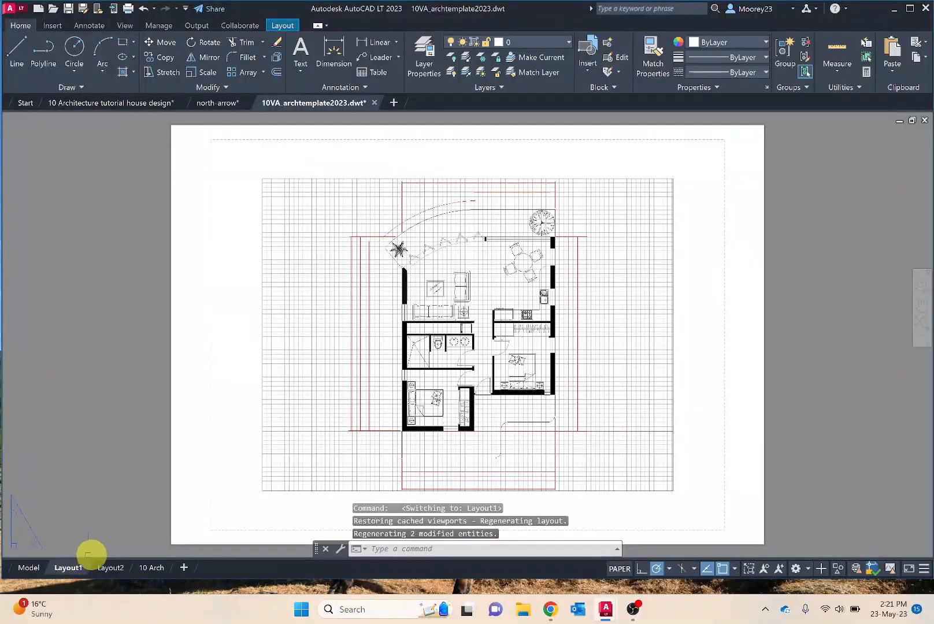
pyautogui.rightClick(69, 568)
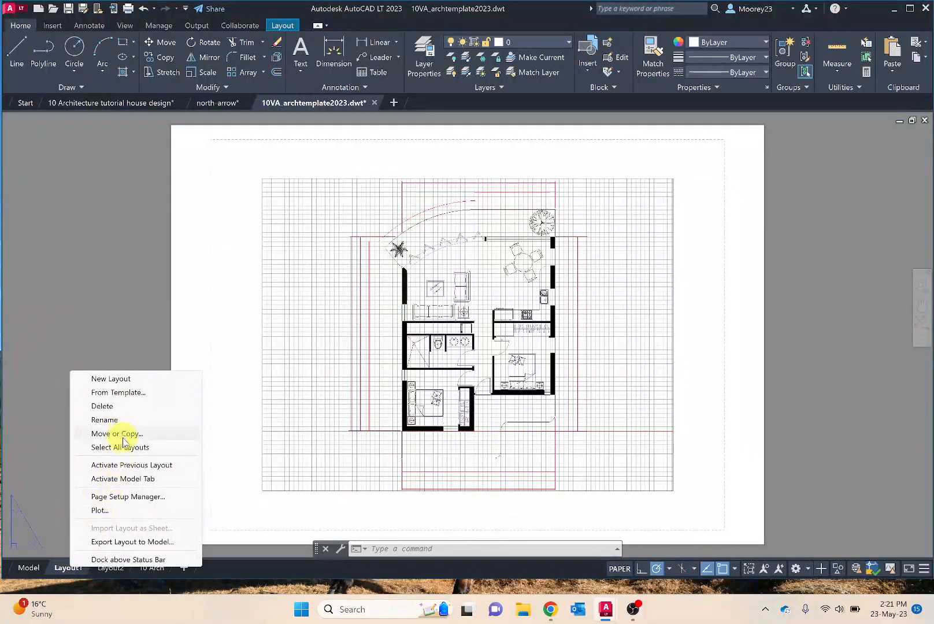
pyautogui.click(121, 497)
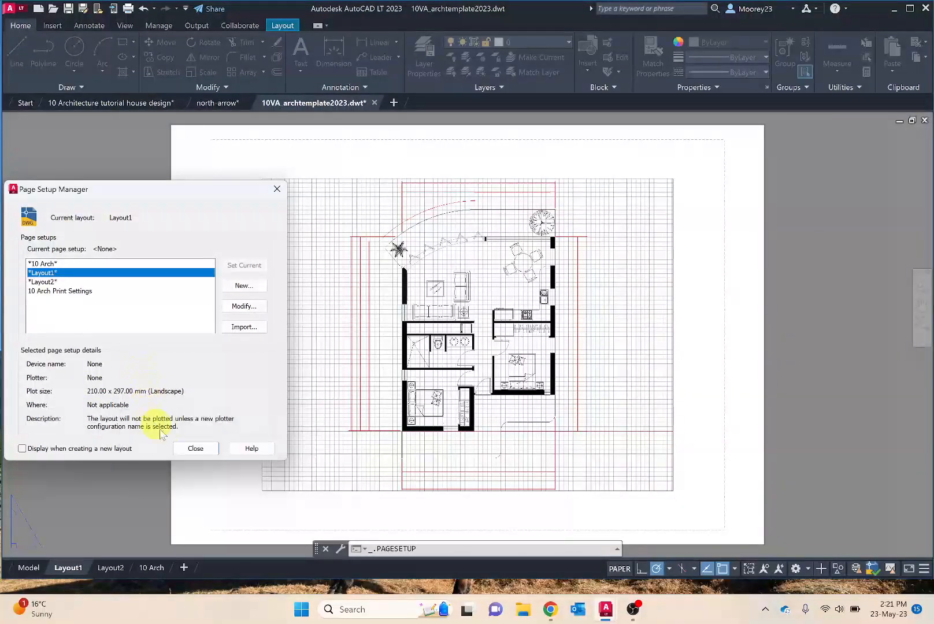
pyautogui.click(277, 188)
# Step: Delete the existing viewport from Layout2
pyautogui.click(110, 569)
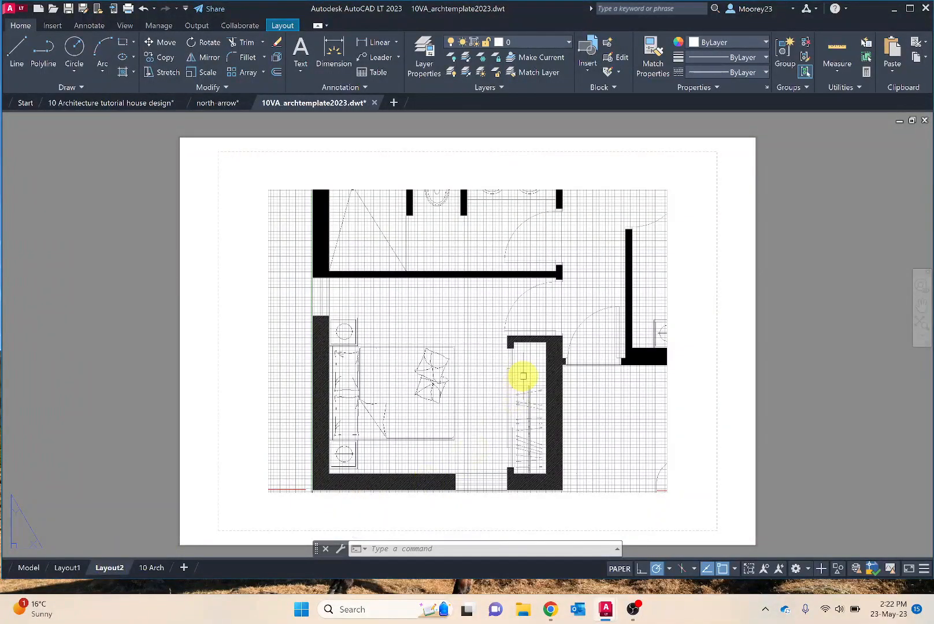
pyautogui.click(320, 208)
pyautogui.click(319, 208)
pyautogui.click(317, 187)
pyautogui.click(318, 189)
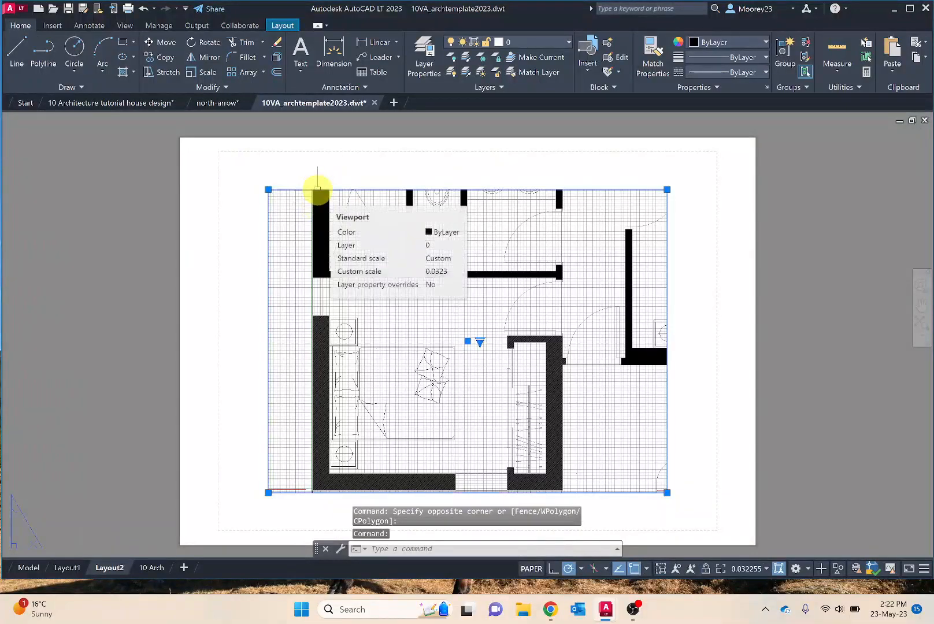
pyautogui.press('Delete')
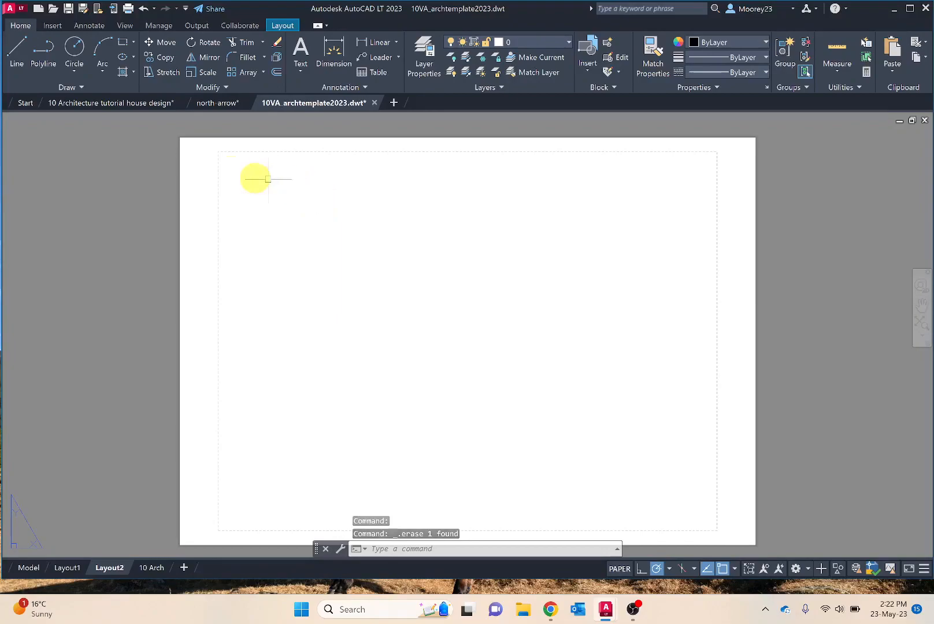
# Step: Examine the viewports on the finished 10 Arch layout of the house design drawing, and return to the template
pyautogui.click(118, 104)
pyautogui.click(144, 566)
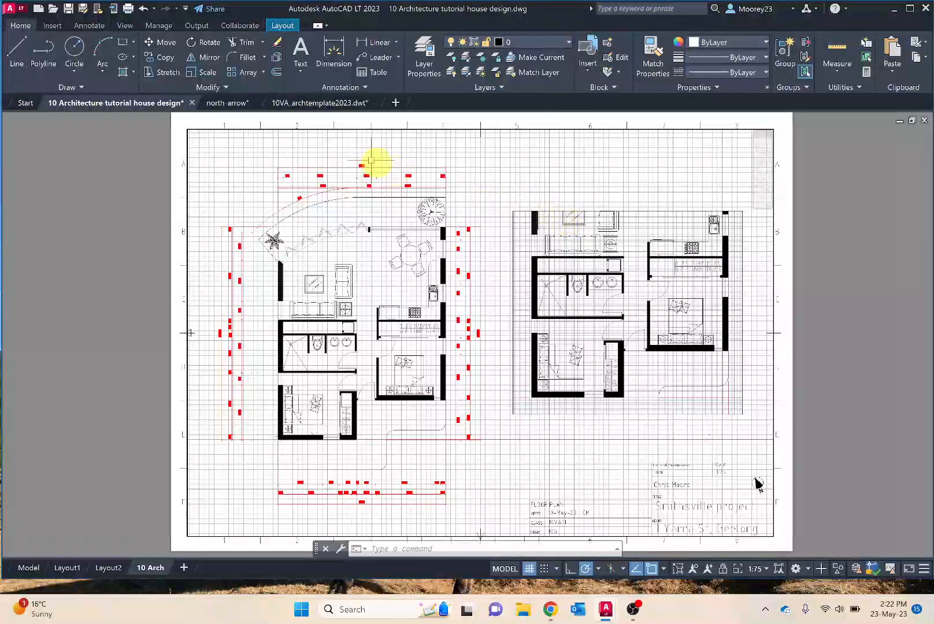
pyautogui.click(313, 105)
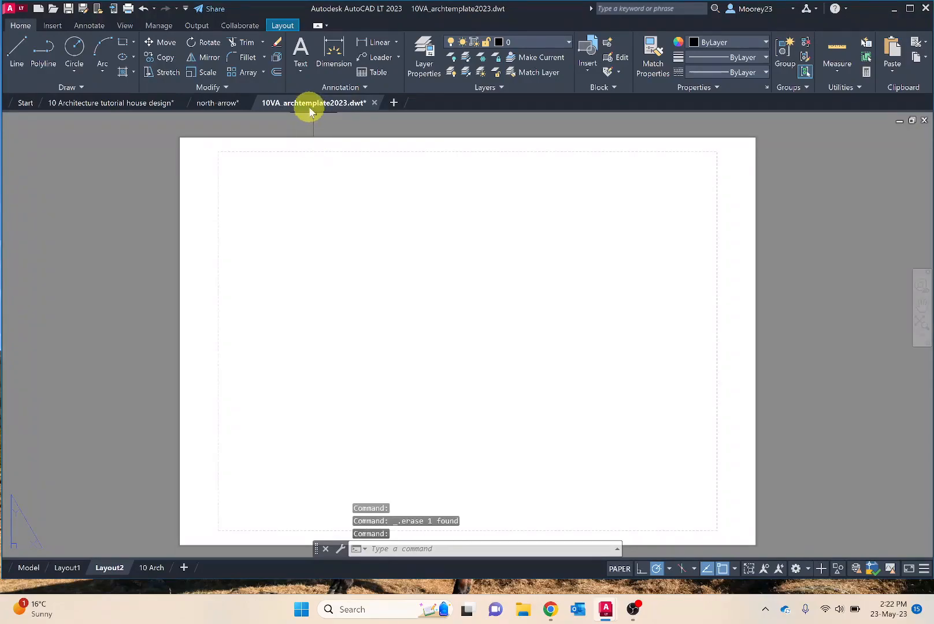
# Step: Create a rectangular viewport with MVIEW on Layout2, spanning nearly the whole printable area
pyautogui.click(115, 571)
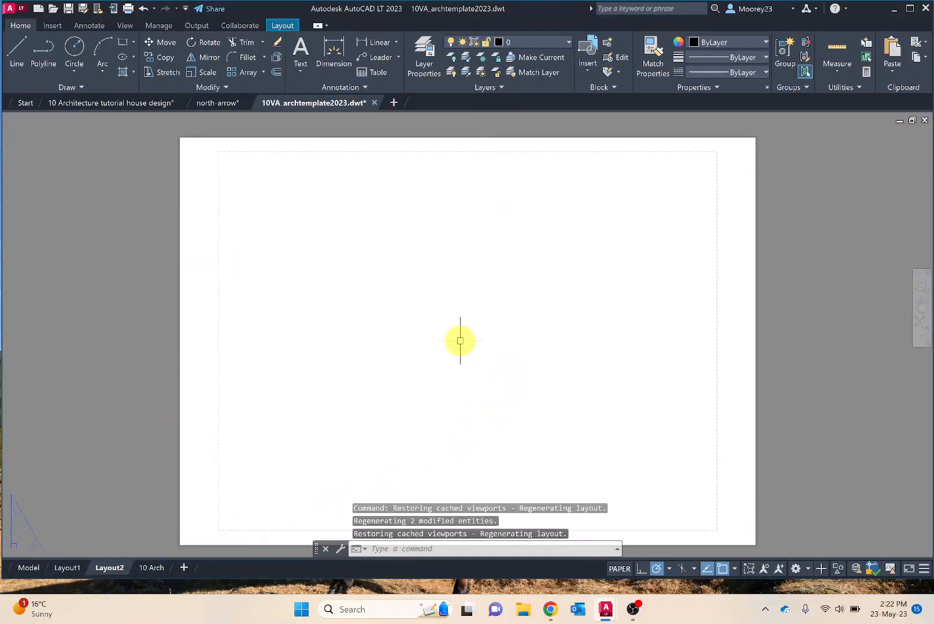
pyautogui.write('MVIEW')
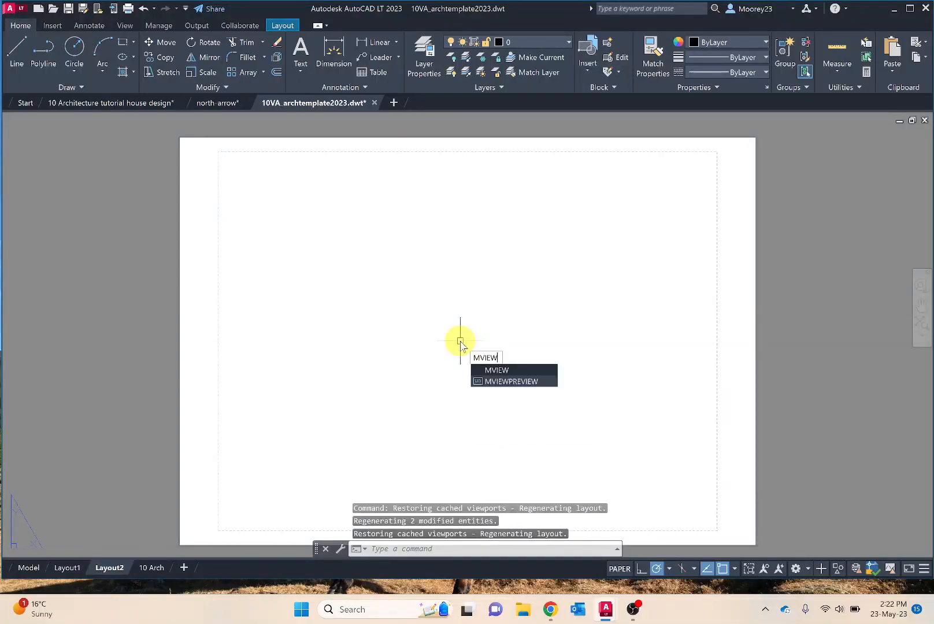
pyautogui.click(488, 370)
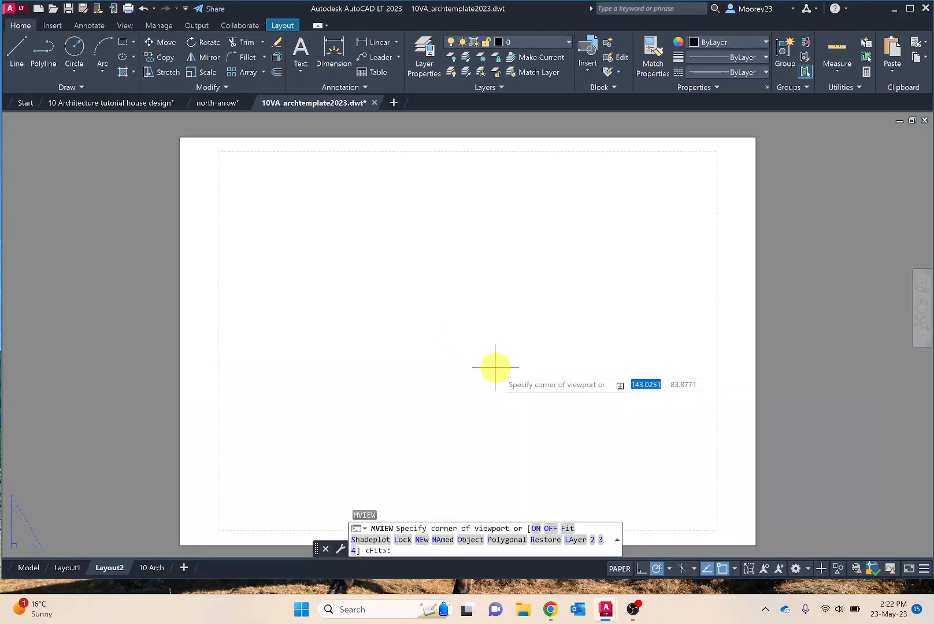
pyautogui.click(223, 156)
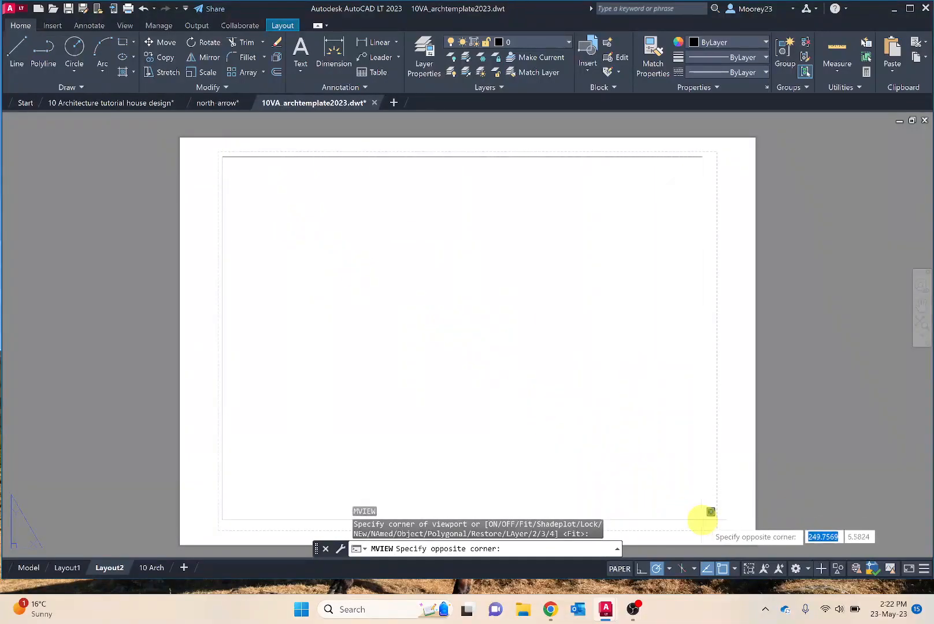
pyautogui.click(703, 519)
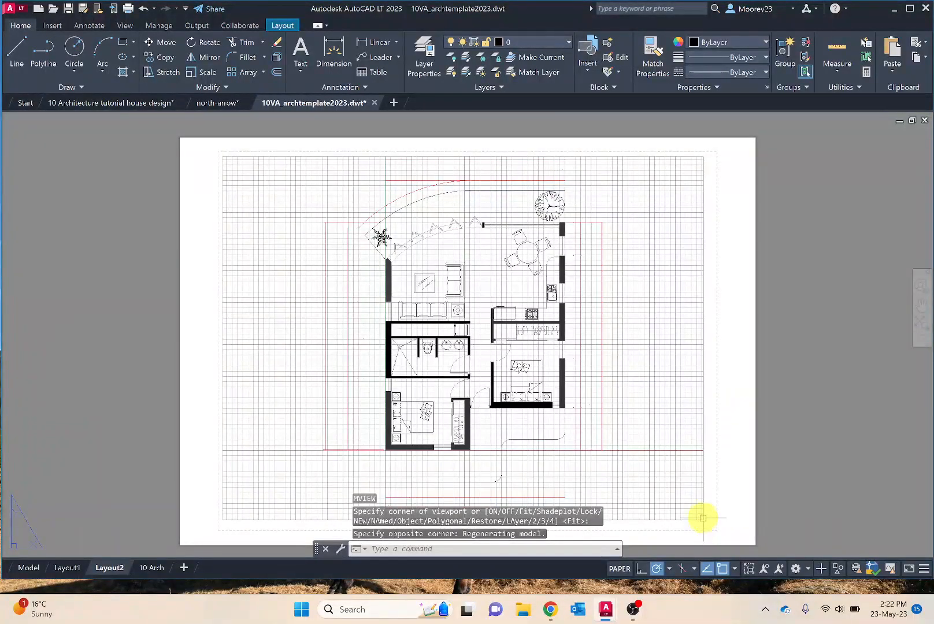
# Step: Activate model space inside the Layout2 viewport and shift the floor plan slightly left within it
pyautogui.moveTo(506, 337)
pyautogui.mouseDown(button='middle')
pyautogui.moveTo(491, 354)
pyautogui.moveTo(502, 324)
pyautogui.moveTo(538, 330)
pyautogui.moveTo(471, 331)
pyautogui.moveTo(567, 306)
pyautogui.moveTo(601, 348)
pyautogui.moveTo(489, 335)
pyautogui.mouseUp(button='middle')
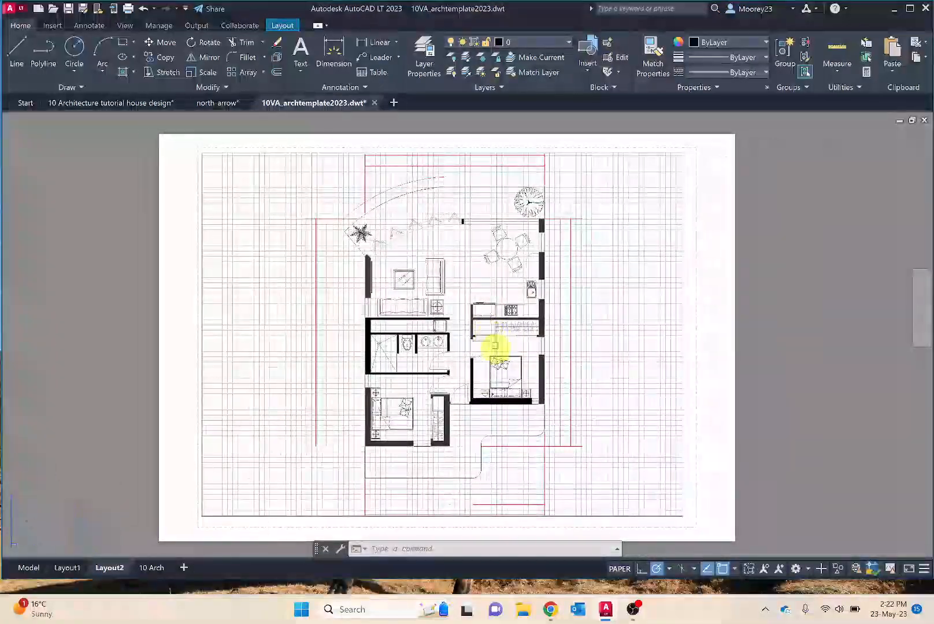
pyautogui.click(619, 571)
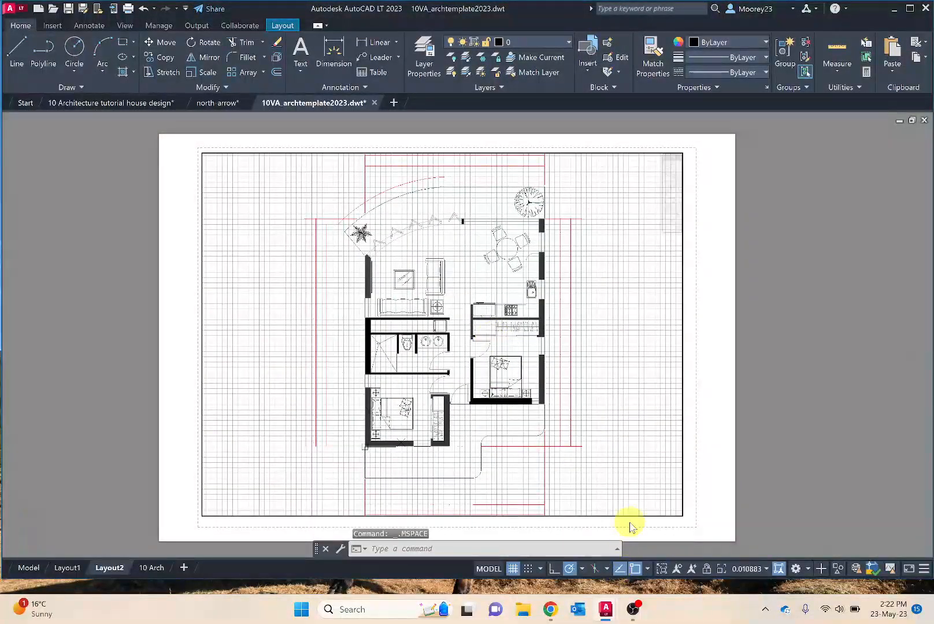
pyautogui.moveTo(530, 327)
pyautogui.mouseDown(button='middle')
pyautogui.moveTo(601, 306)
pyautogui.moveTo(511, 326)
pyautogui.mouseUp(button='middle')
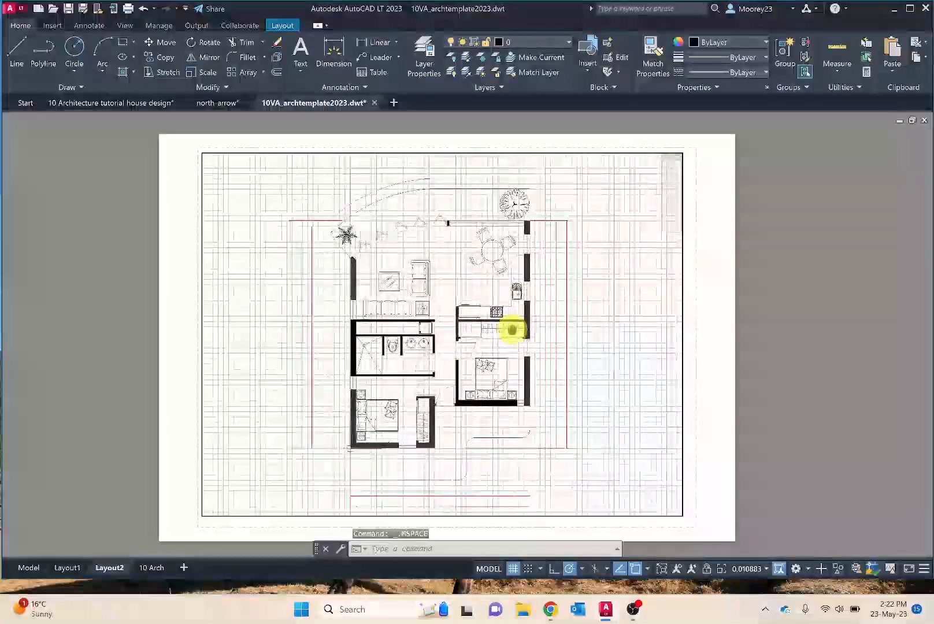
pyautogui.click(680, 508)
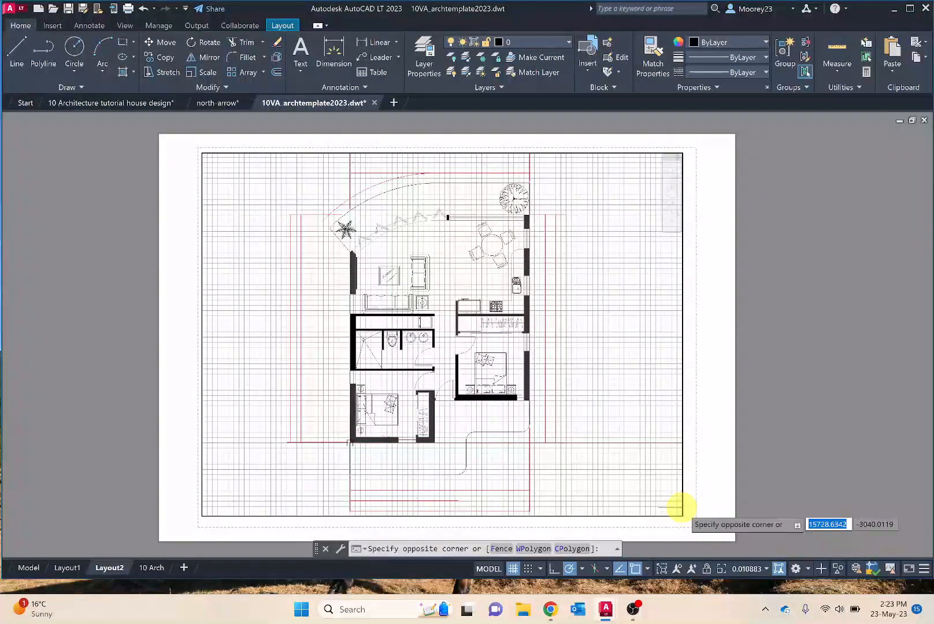
pyautogui.press('Escape')
pyautogui.press('Escape')
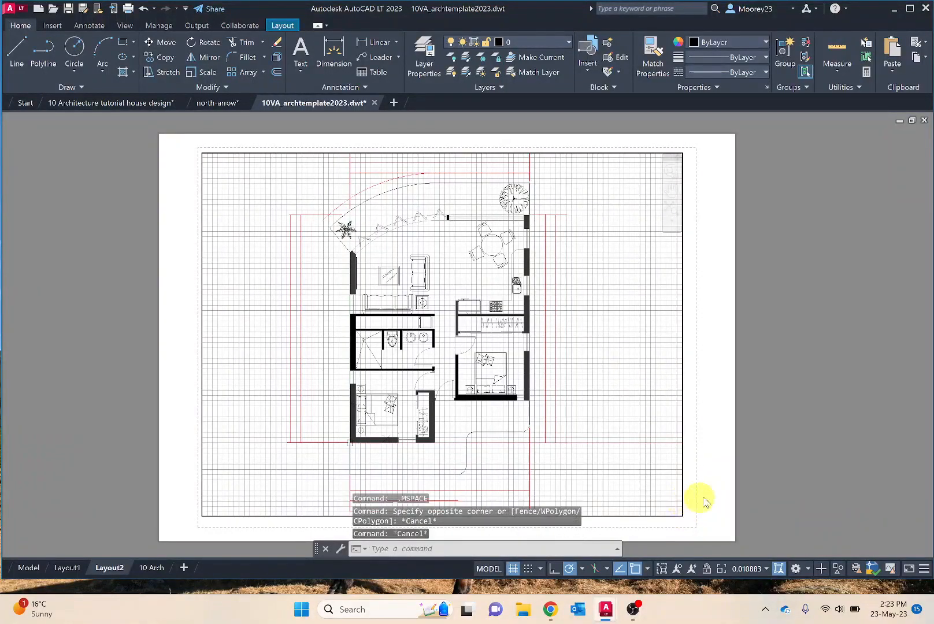
# Step: Return Layout2 to paper space and shrink the viewport by stretching its lower-right corner inward to clear room on the sheet
pyautogui.doubleClick(767, 463)
pyautogui.click(681, 481)
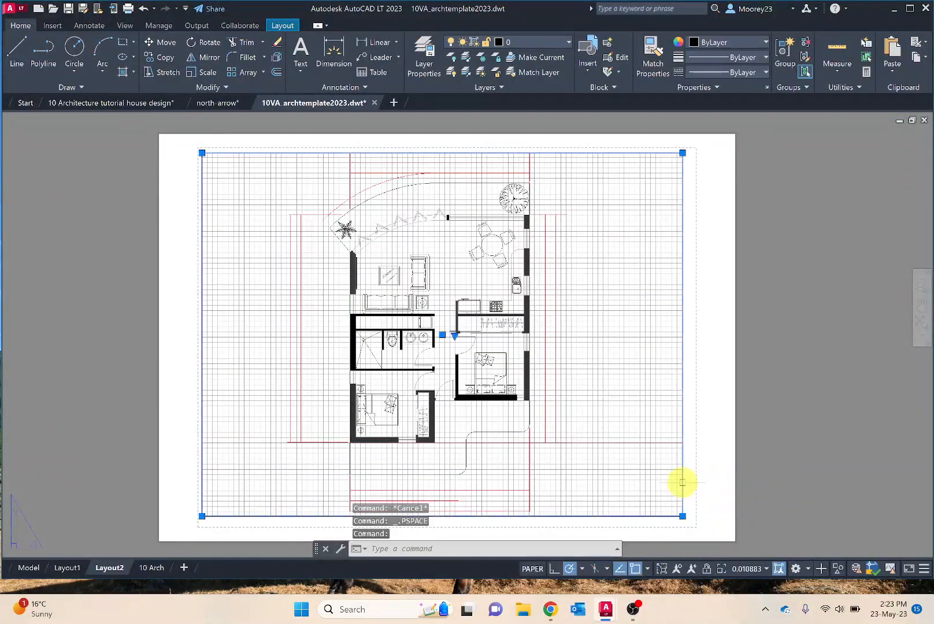
pyautogui.click(683, 516)
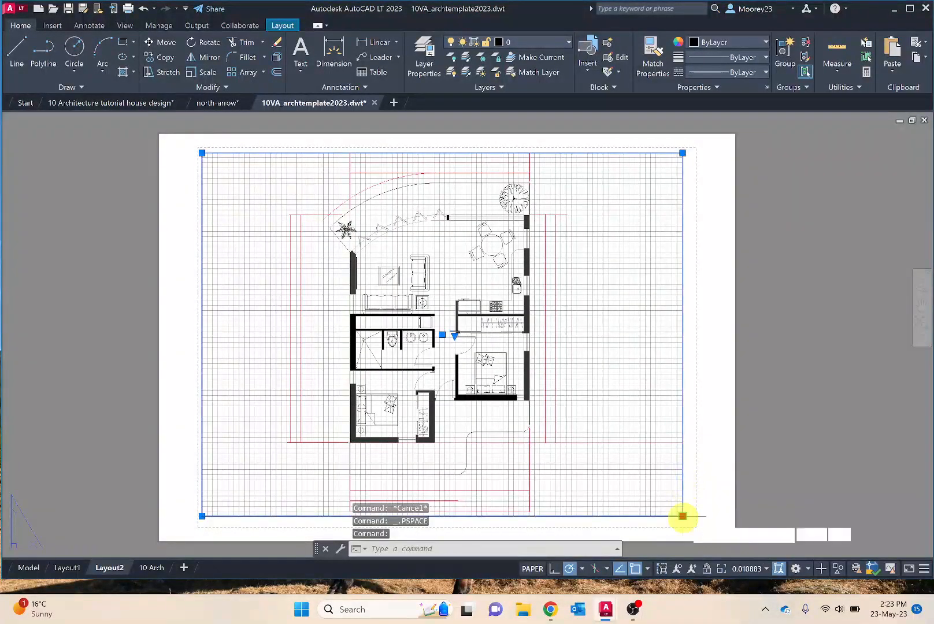
pyautogui.click(599, 436)
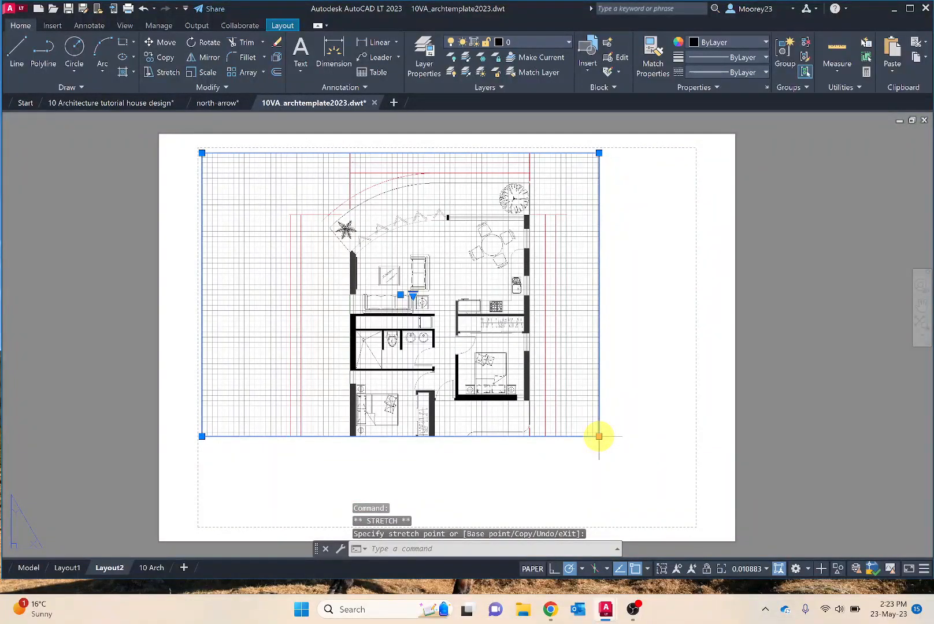
pyautogui.press('Escape')
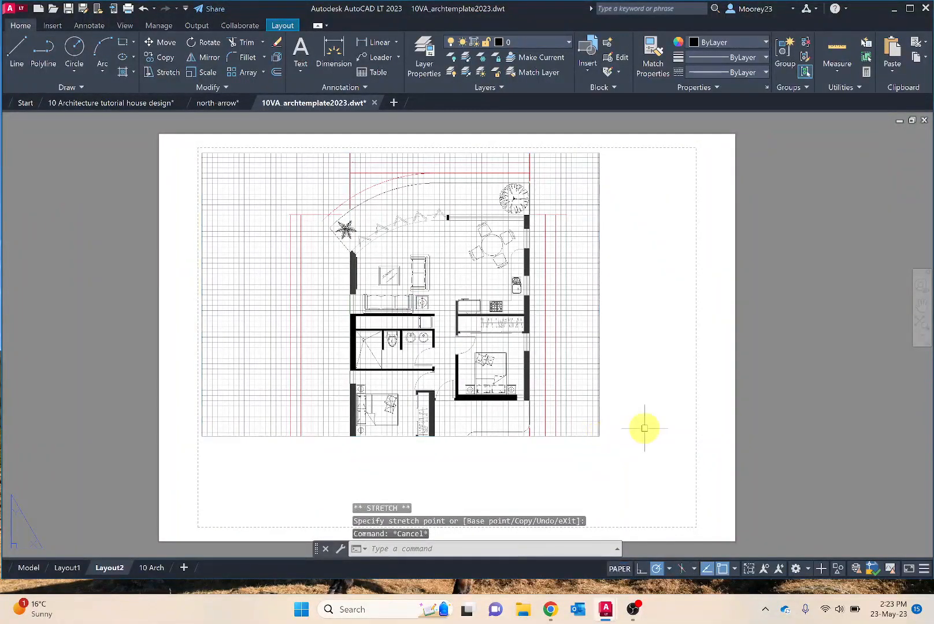
# Step: Switch Layout2 to model space and back to paper space
pyautogui.click(620, 569)
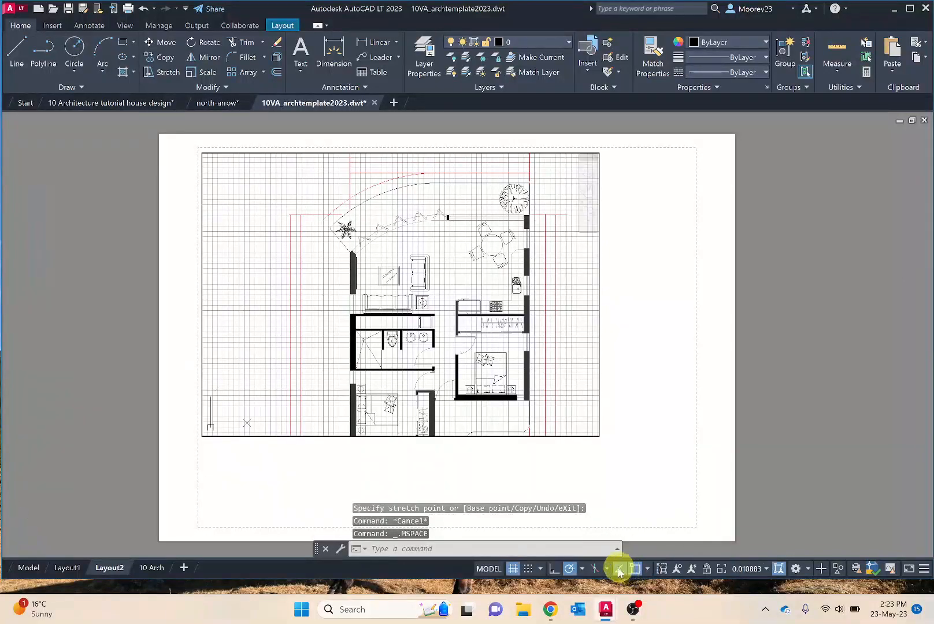
pyautogui.click(488, 569)
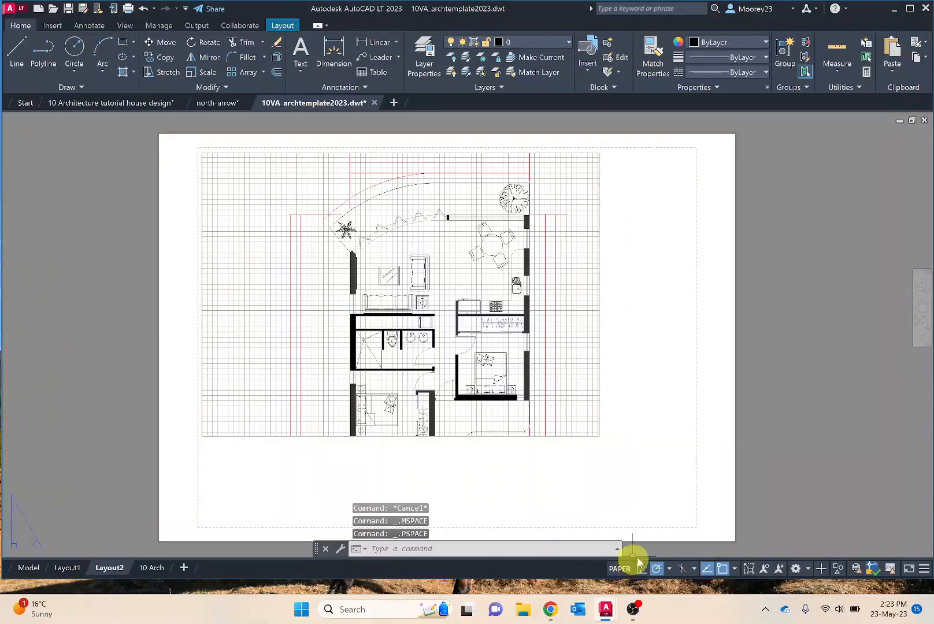
pyautogui.click(849, 284)
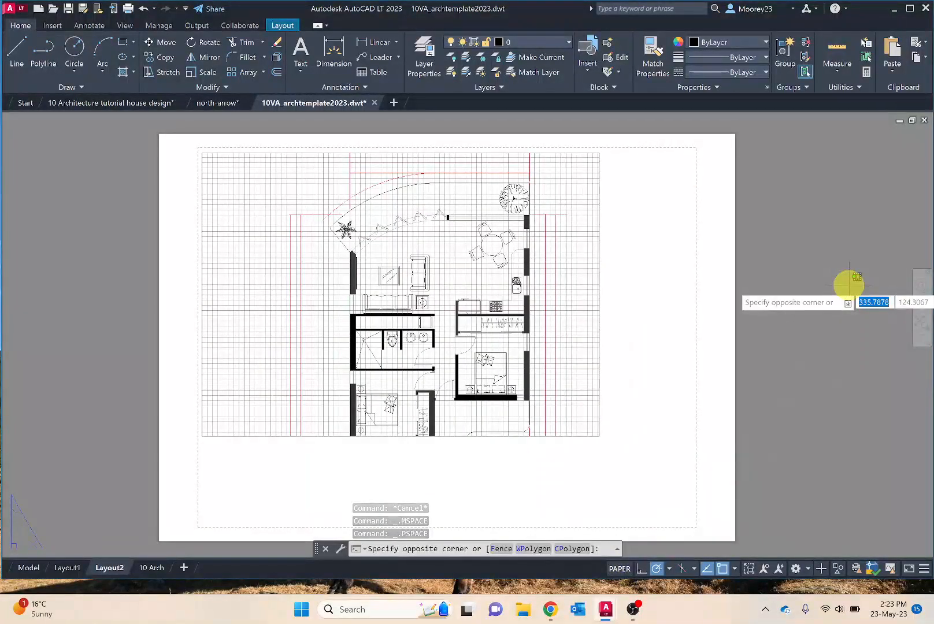
pyautogui.press('Escape')
pyautogui.press('Escape')
pyautogui.press('Escape')
pyautogui.click(849, 285)
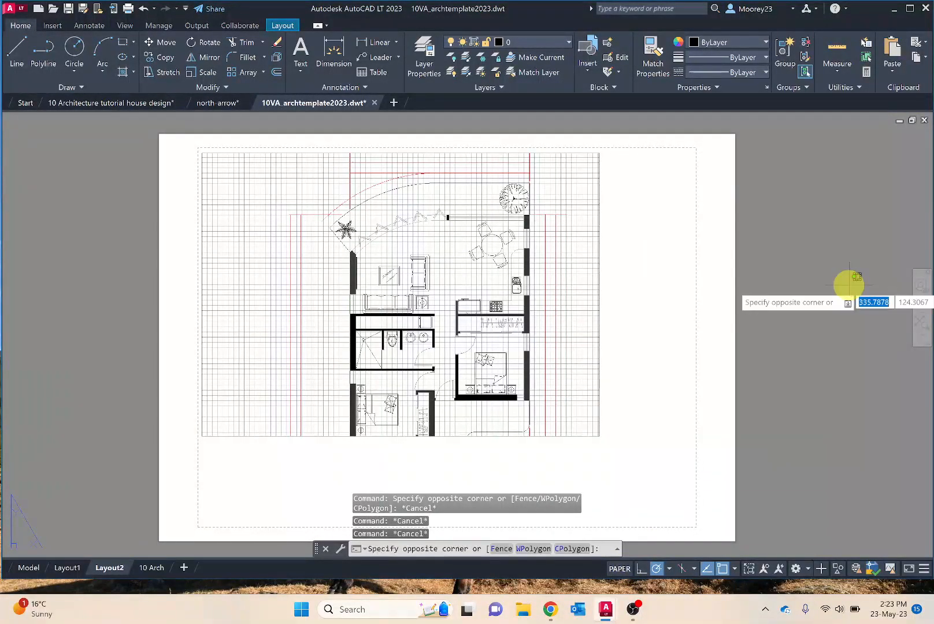
pyautogui.press('Escape')
pyautogui.click(617, 293)
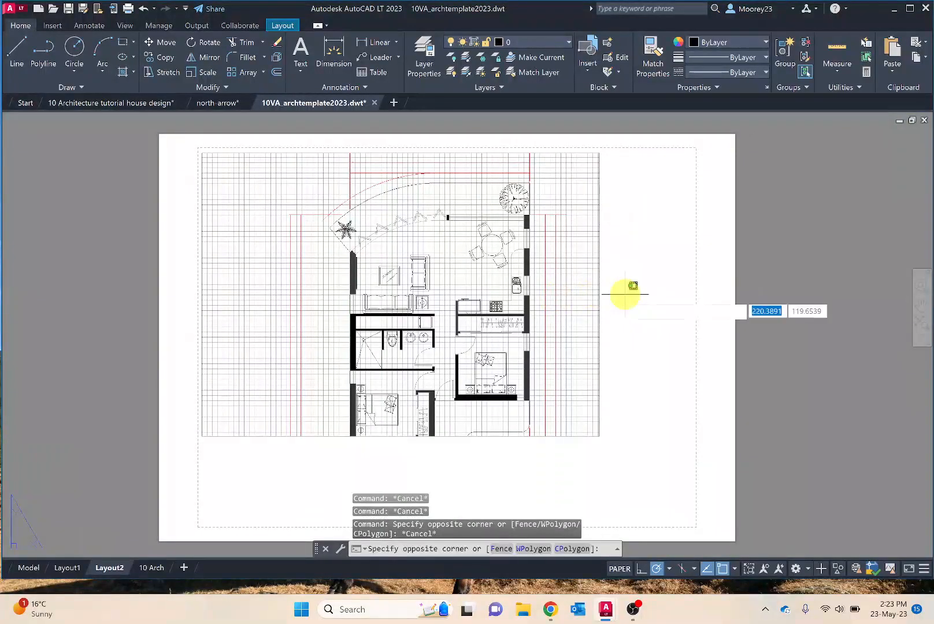
pyautogui.press('Escape')
# Step: Activate model space inside the Layout2 viewport, nudge the floor plan slightly within it, and return to paper space
pyautogui.doubleClick(579, 294)
pyautogui.click(565, 315)
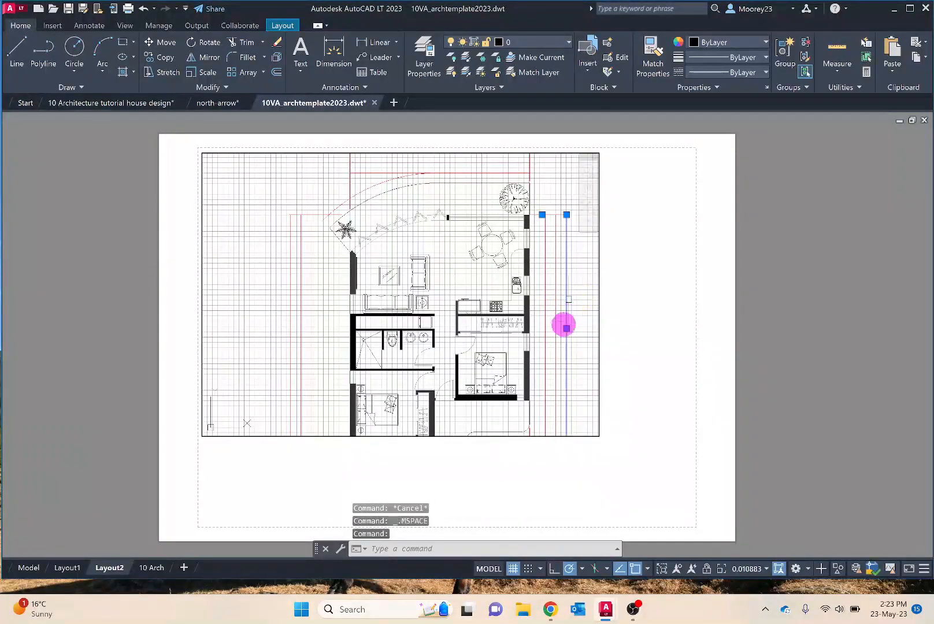
pyautogui.press('Escape')
pyautogui.scroll(2, 532, 315)
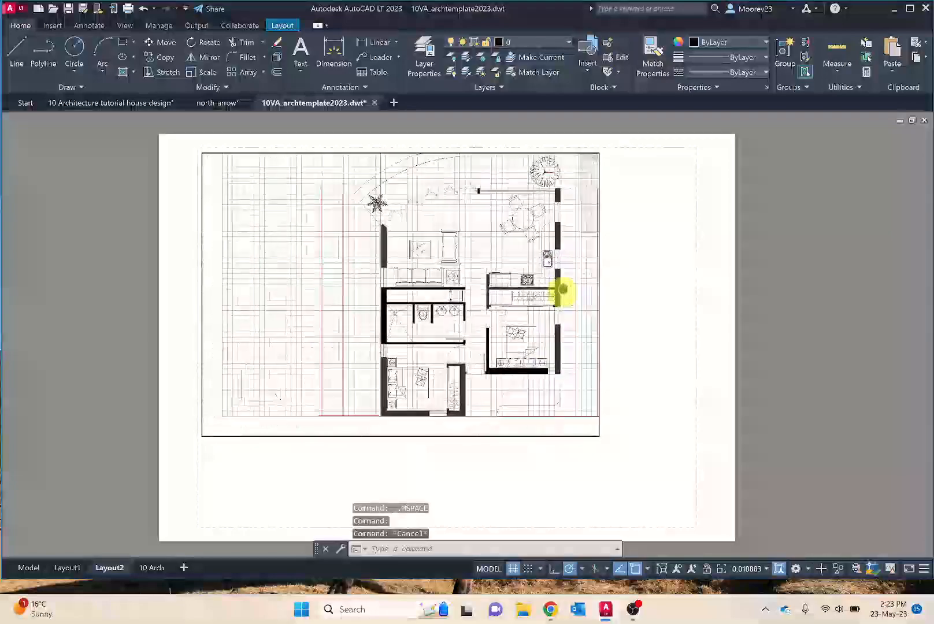
pyautogui.doubleClick(839, 313)
pyautogui.moveTo(830, 319)
pyautogui.mouseDown(button='middle')
pyautogui.moveTo(881, 217)
pyautogui.moveTo(823, 312)
pyautogui.moveTo(828, 300)
pyautogui.mouseUp(button='middle')
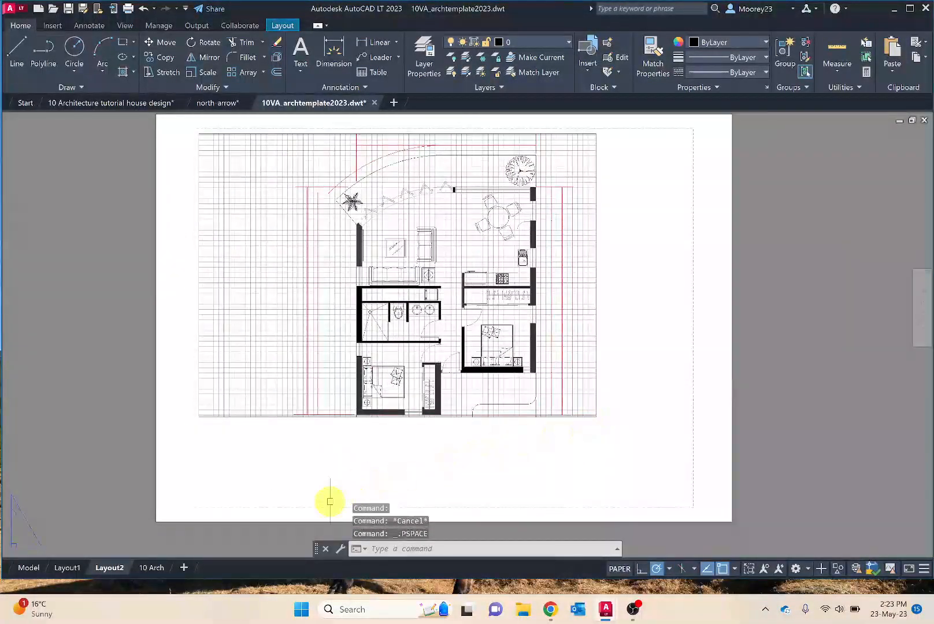
# Step: On the 10 Arch layout, activate model space inside the viewport and bring the whole floor plan into view within it
pyautogui.click(154, 568)
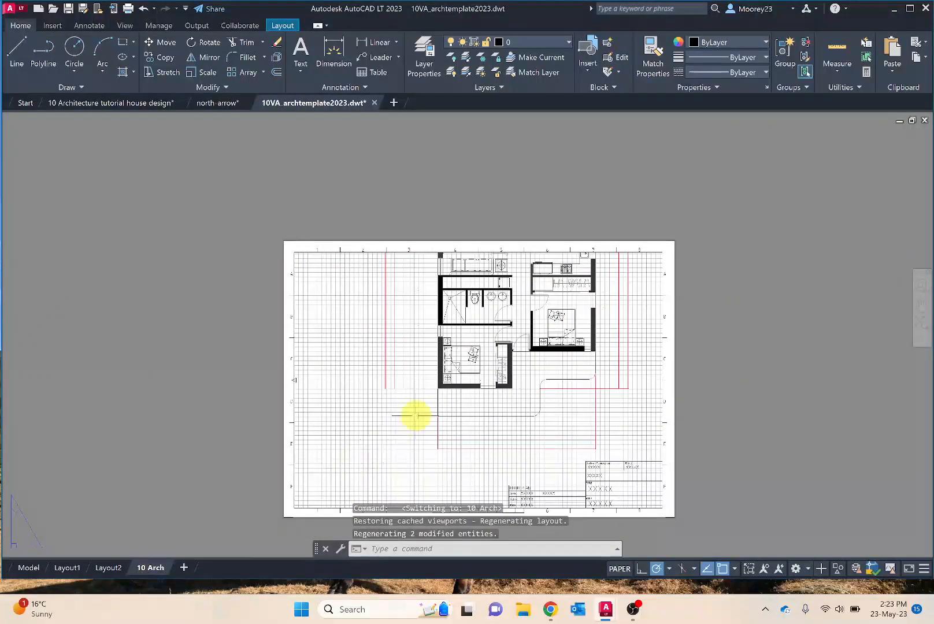
pyautogui.click(661, 311)
pyautogui.moveTo(544, 324)
pyautogui.mouseDown(button='middle')
pyautogui.moveTo(515, 348)
pyautogui.moveTo(541, 302)
pyautogui.moveTo(512, 327)
pyautogui.mouseUp(button='middle')
pyautogui.press('Escape')
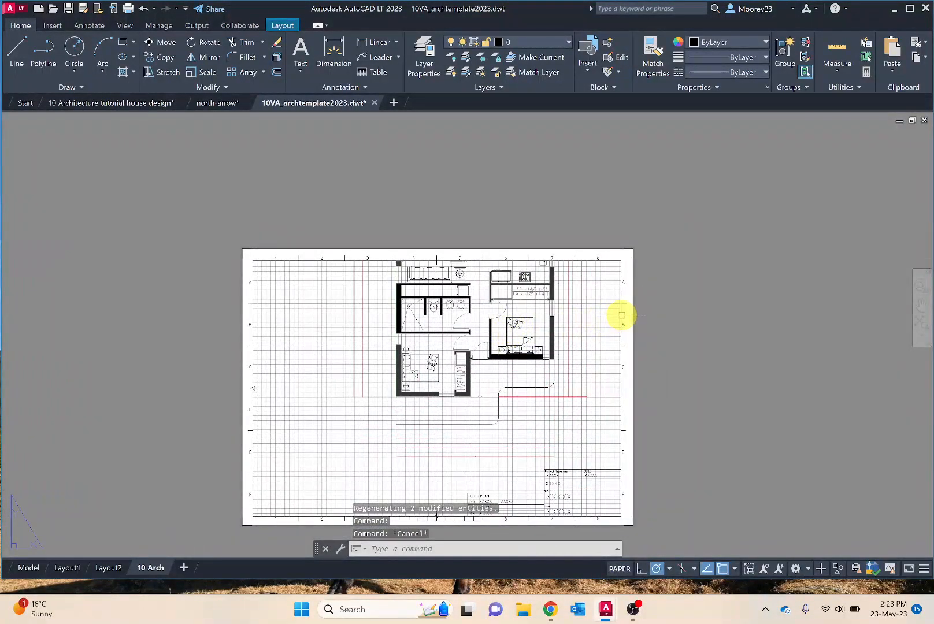
pyautogui.doubleClick(622, 312)
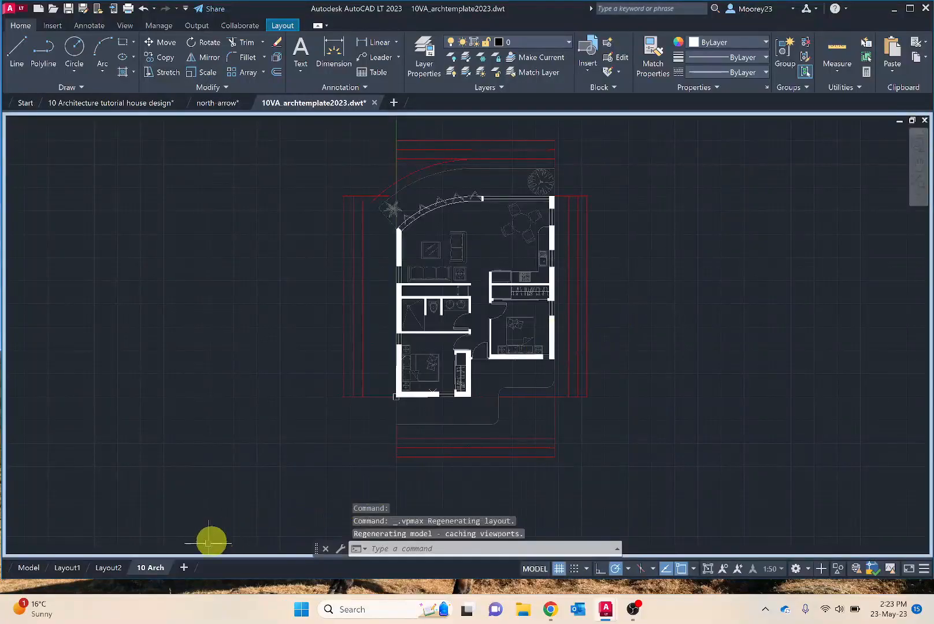
pyautogui.click(151, 568)
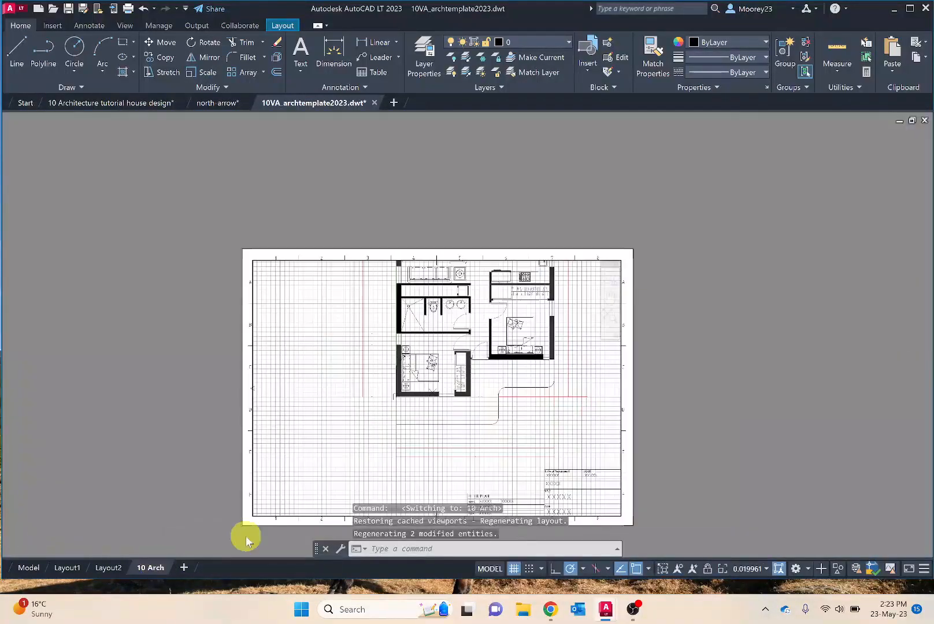
pyautogui.moveTo(552, 330); pyautogui.dragTo(473, 419, button='middle')
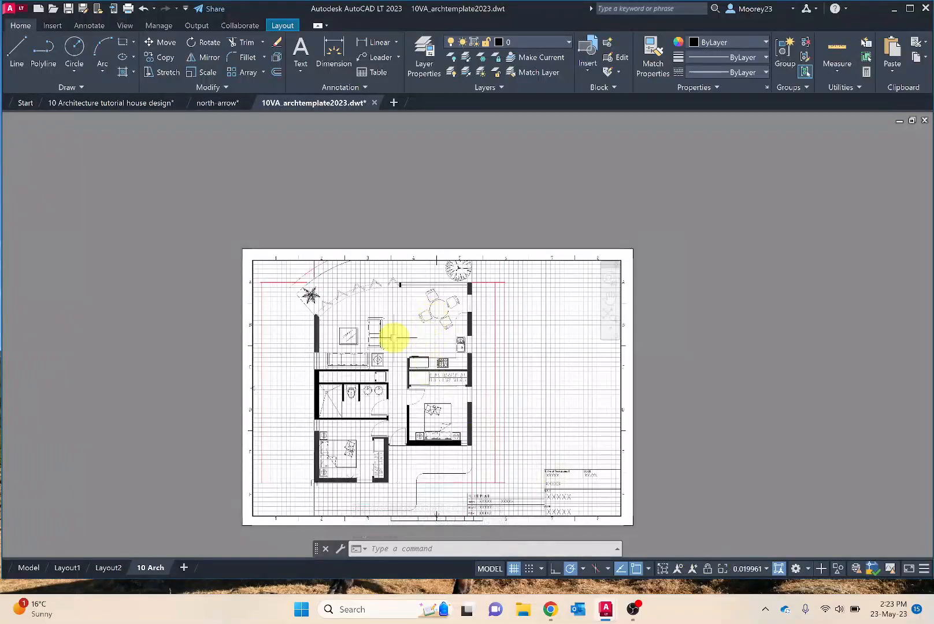
pyautogui.scroll(-3, 394, 338)
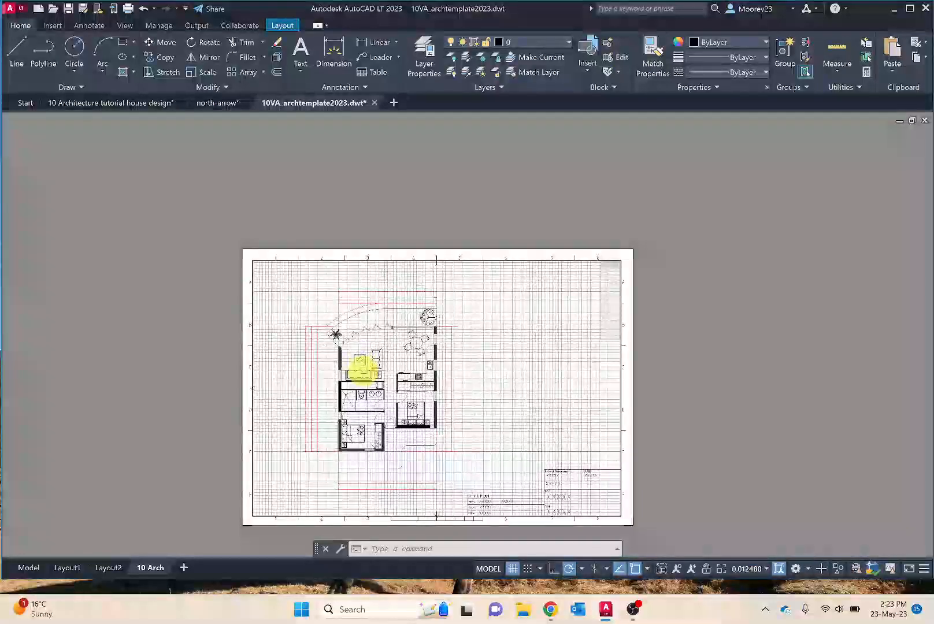
# Step: Try the 10 Arch viewport at scales of 1:50 and 1:100
pyautogui.click(750, 569)
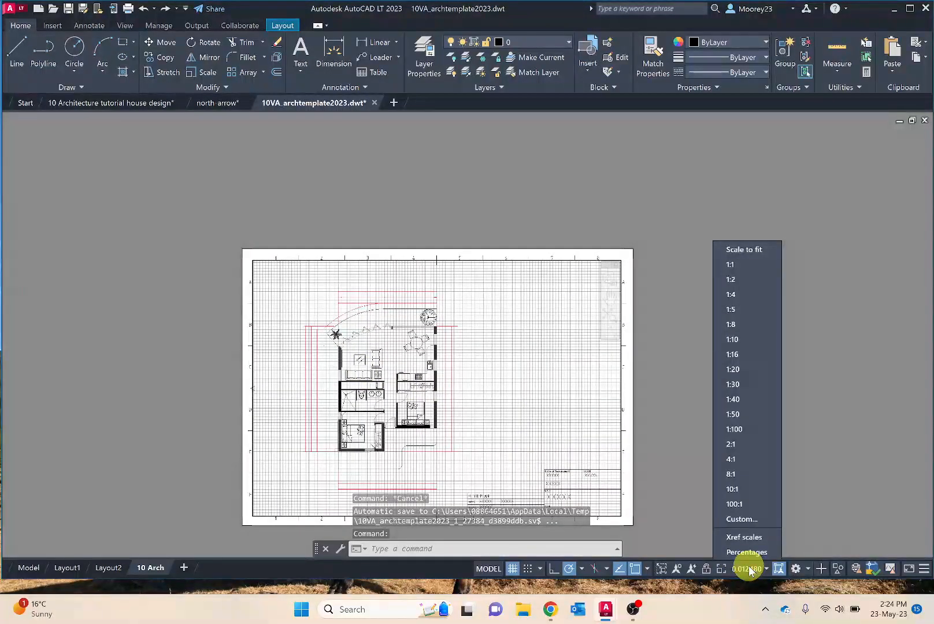
pyautogui.click(738, 414)
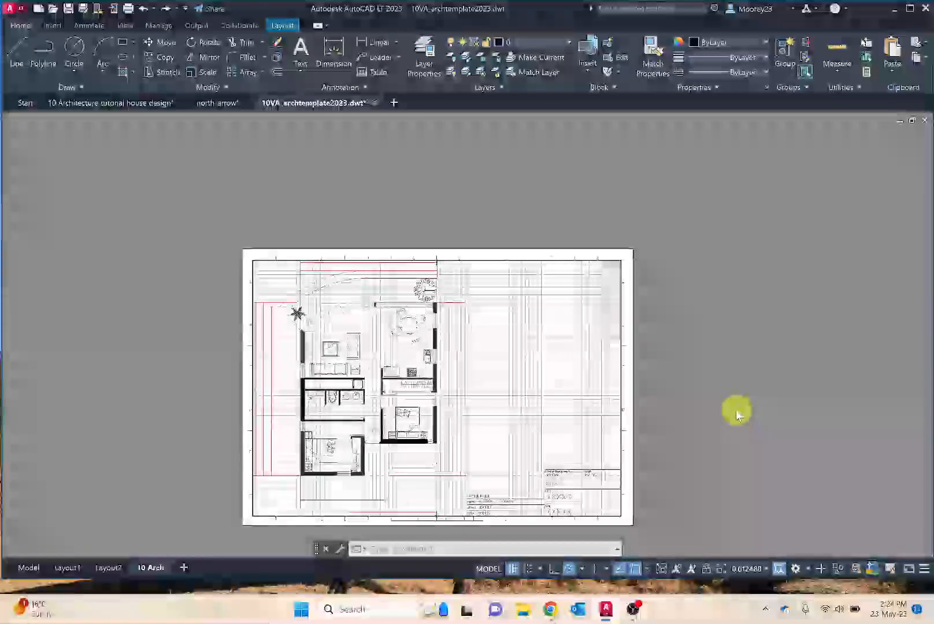
pyautogui.click(755, 569)
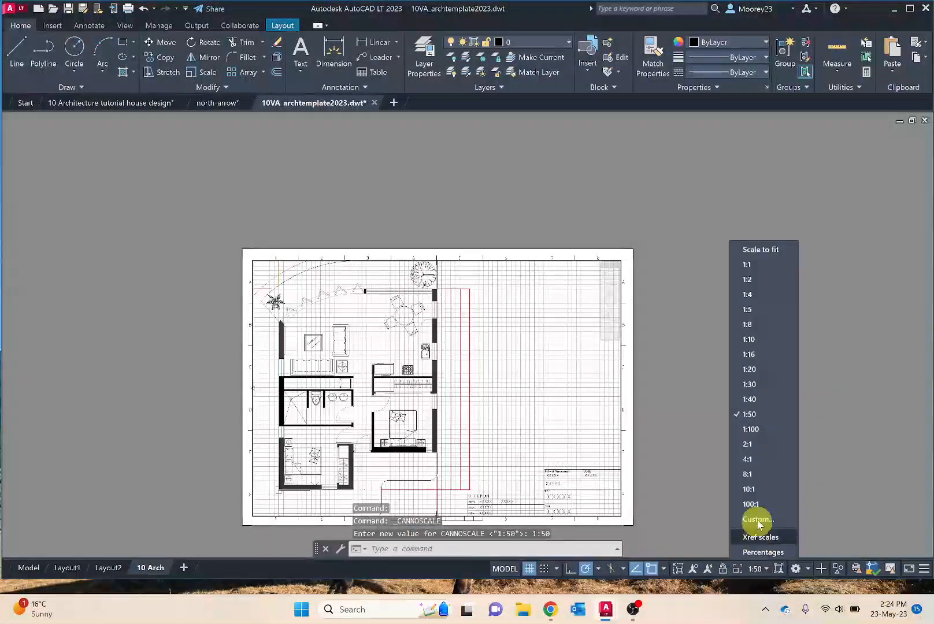
pyautogui.click(746, 416)
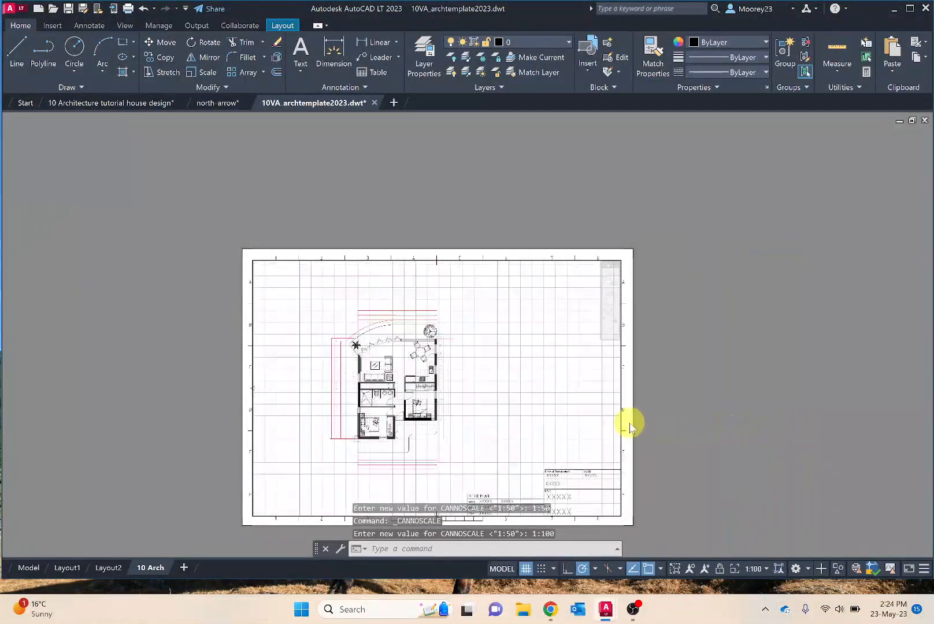
# Step: Add a custom drawing scale named 1:75, with 1 paper unit equal to 75 drawing units
pyautogui.click(760, 568)
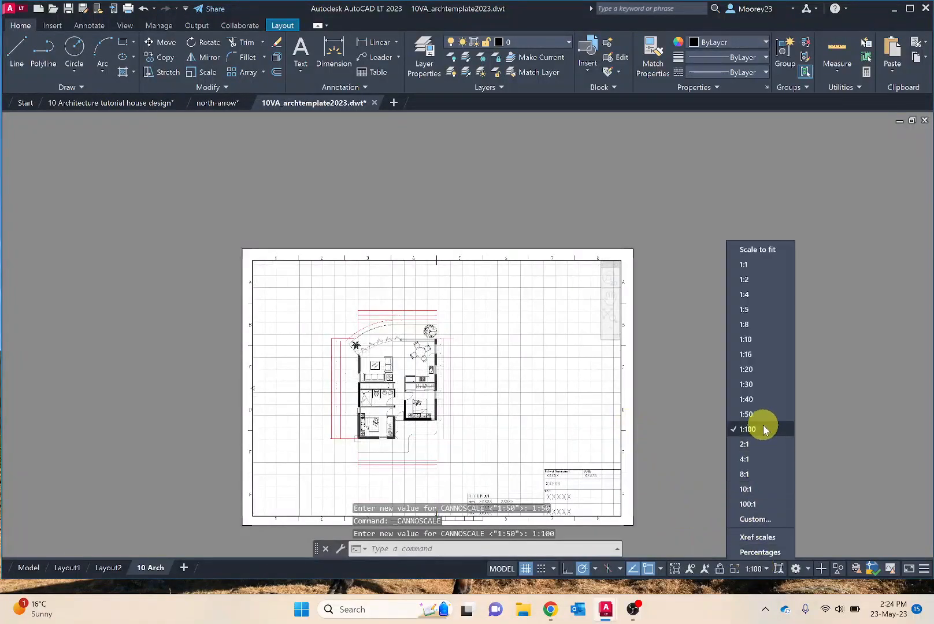
pyautogui.click(756, 519)
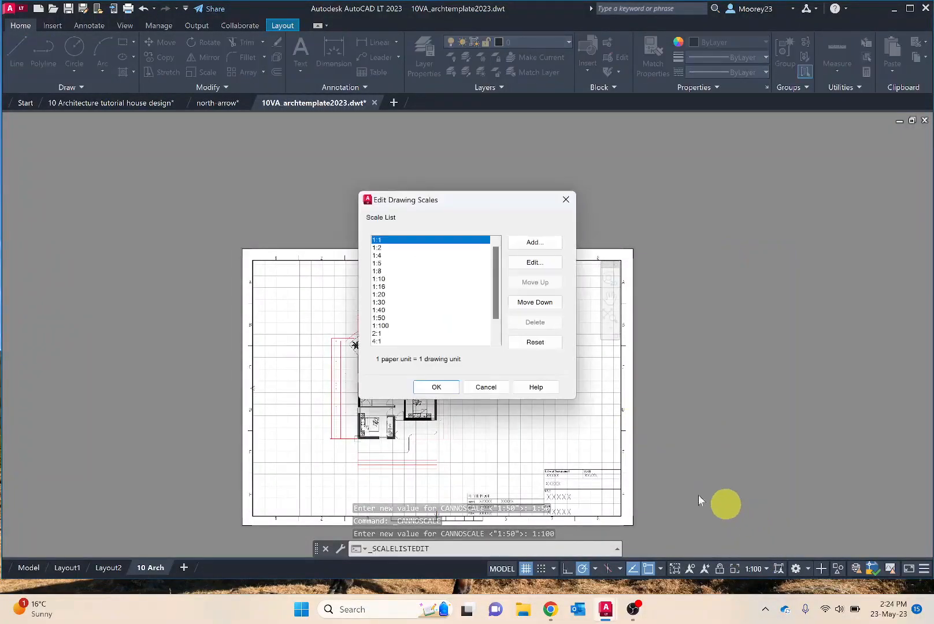
pyautogui.click(536, 243)
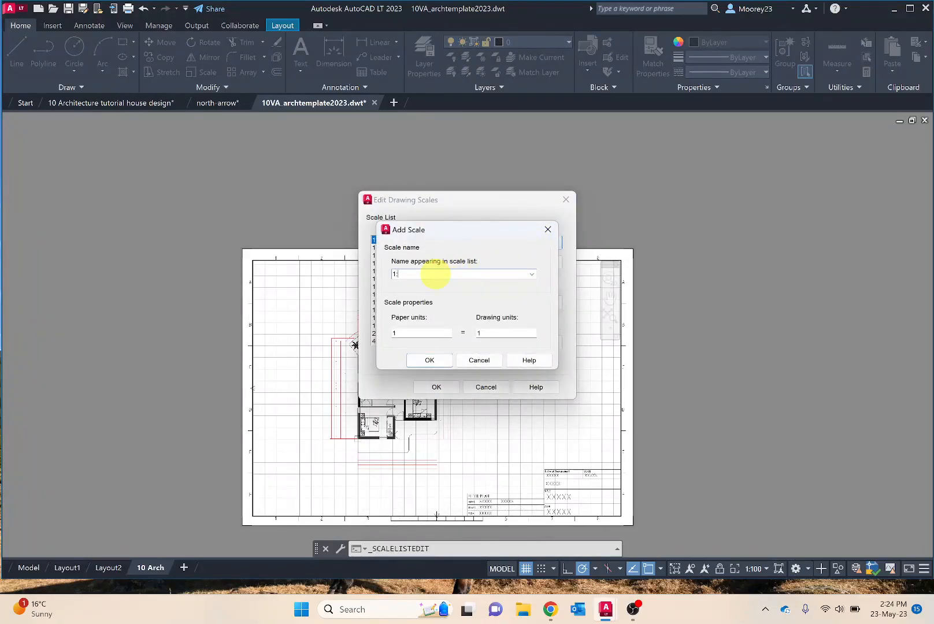
pyautogui.doubleClick(477, 333)
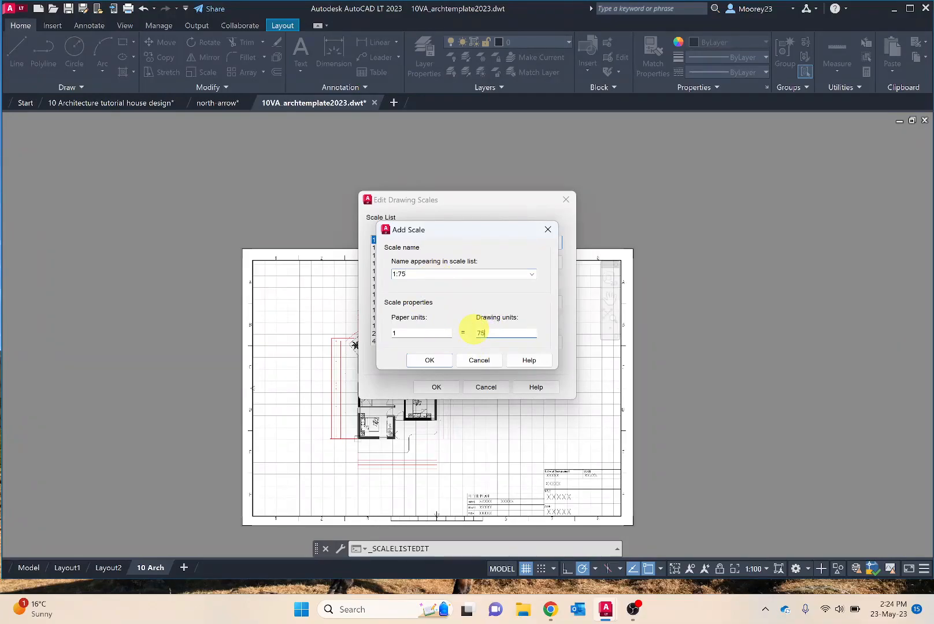
pyautogui.click(428, 360)
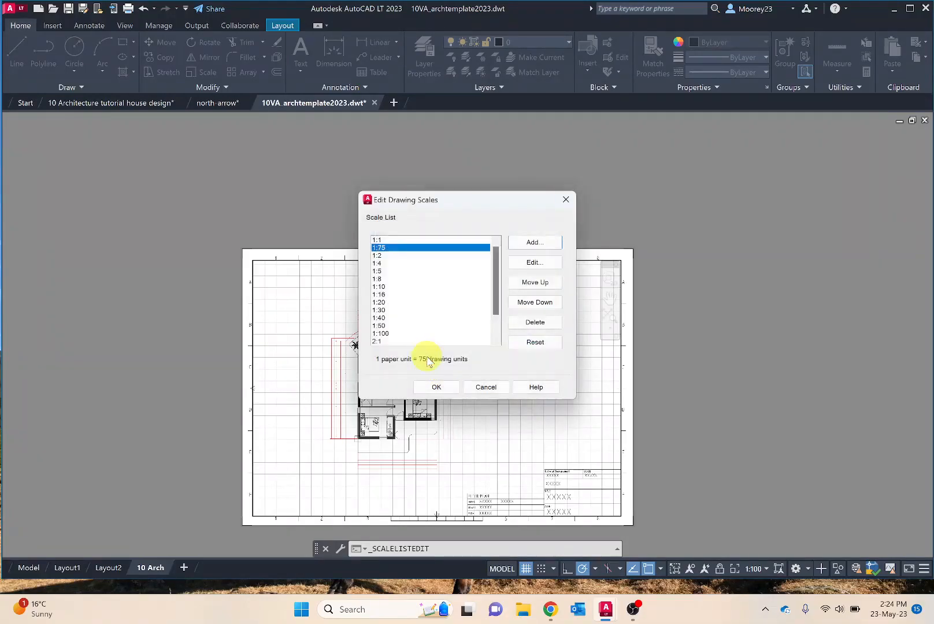
pyautogui.click(436, 387)
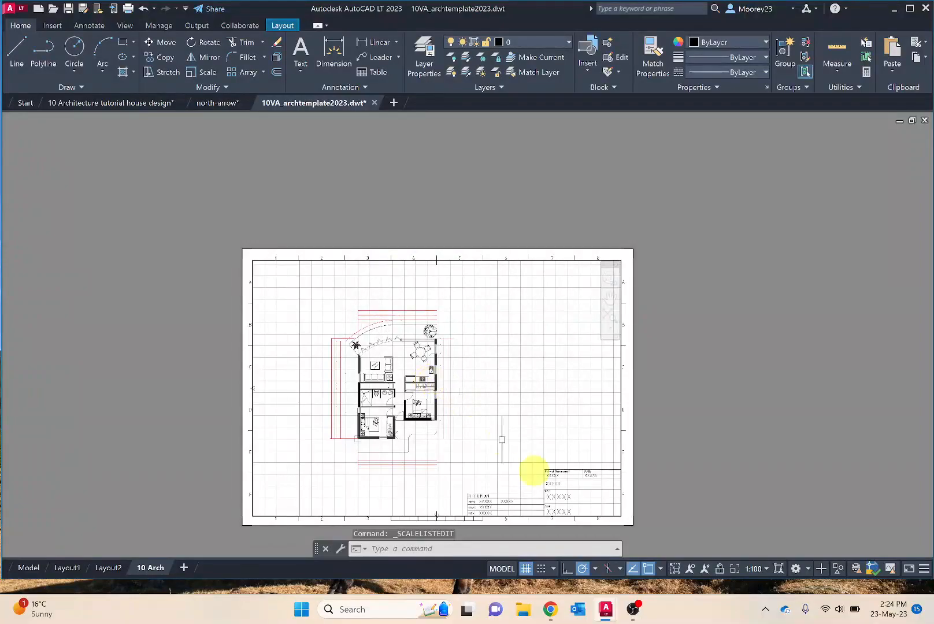
# Step: Set the 10 Arch viewport to 1:75 with the floor plan nudged slightly up and left, and return to paper space
pyautogui.click(760, 569)
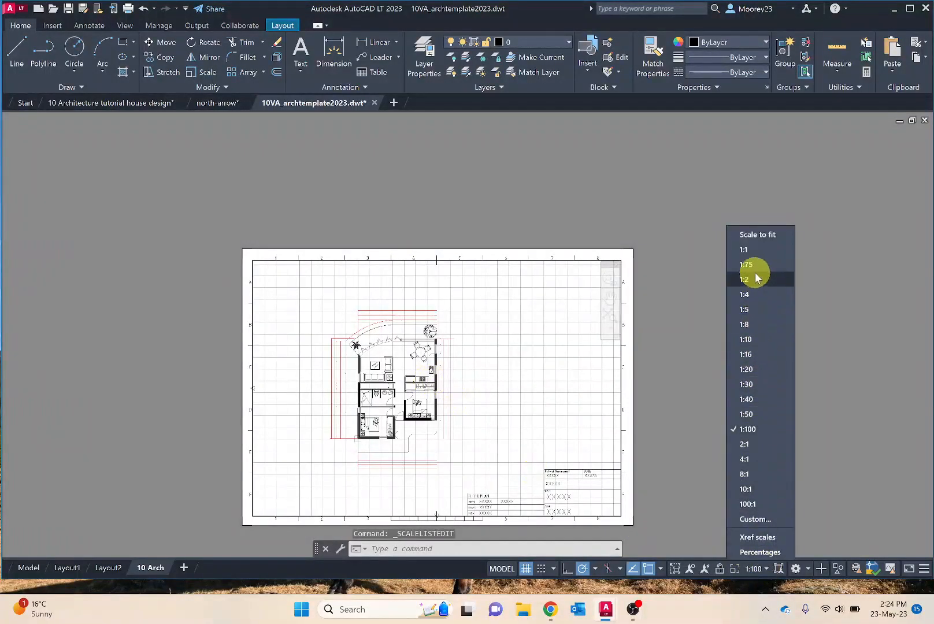
pyautogui.click(751, 265)
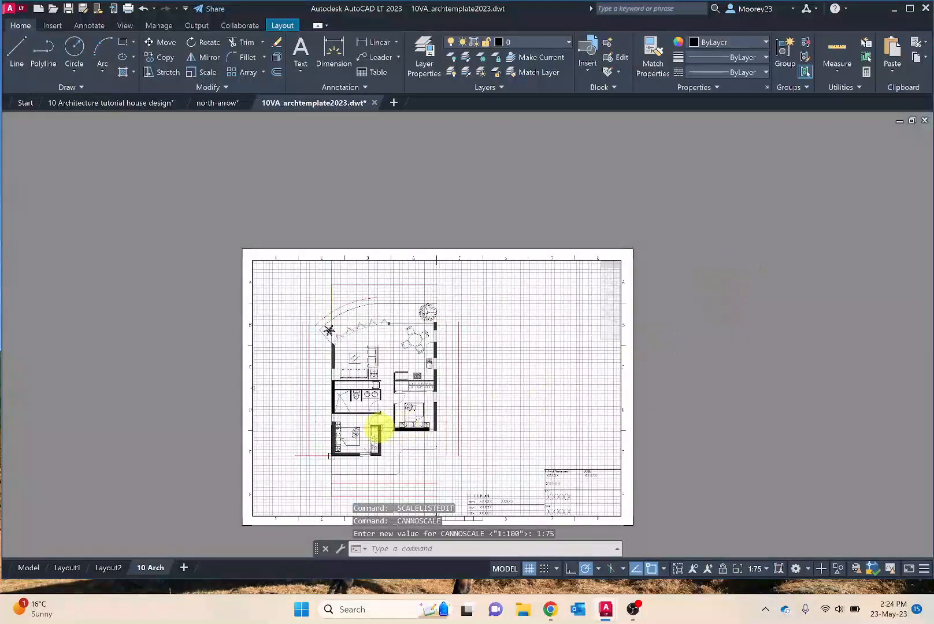
pyautogui.moveTo(379, 419); pyautogui.dragTo(374, 412, button='middle')
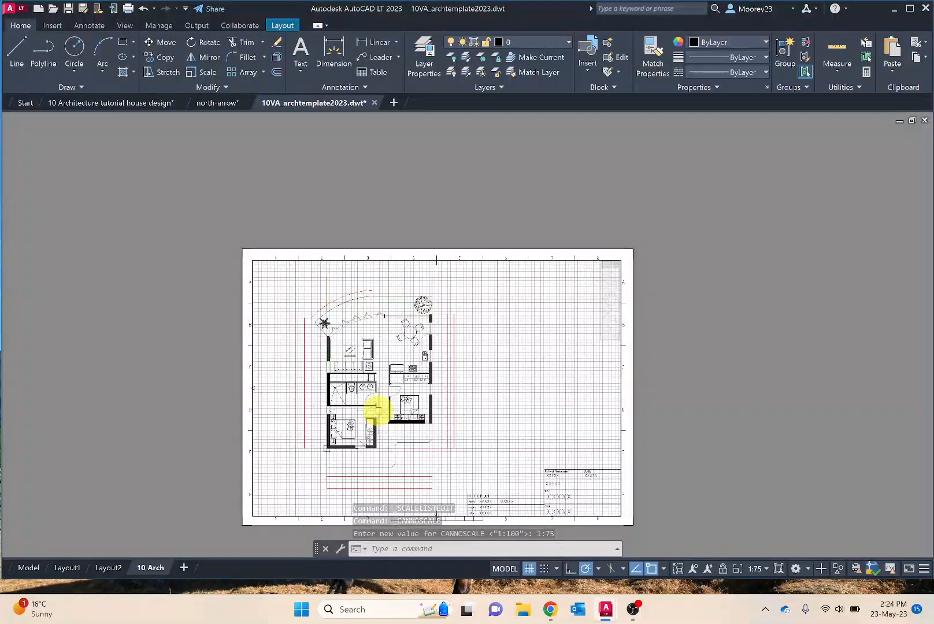
pyautogui.press('Escape')
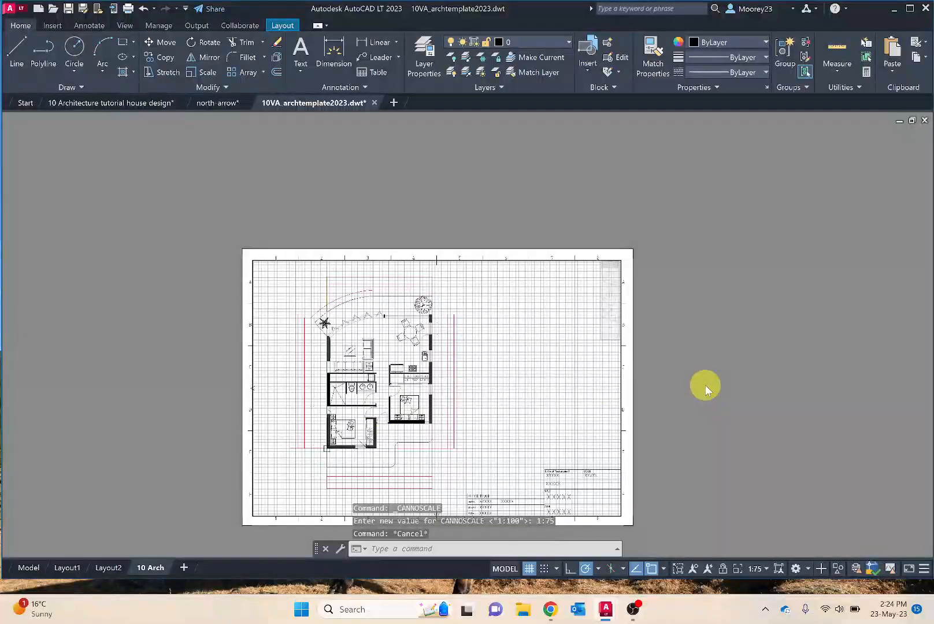
pyautogui.doubleClick(705, 386)
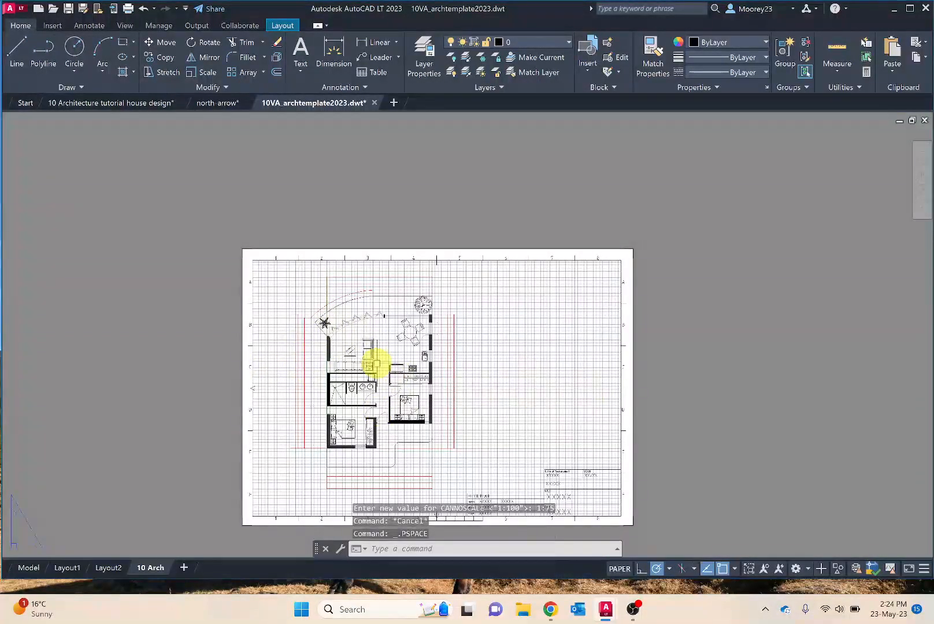
pyautogui.moveTo(682, 350); pyautogui.dragTo(719, 319, button='middle')
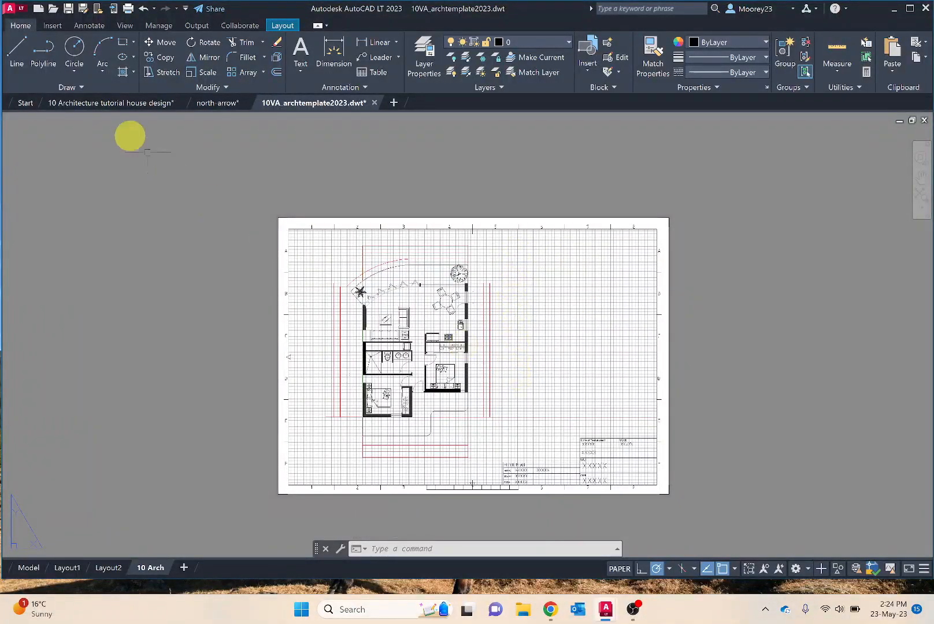
# Step: Look over the finished 10 Arch sheet in the house design drawing for reference, and return to the architecture template
pyautogui.click(107, 104)
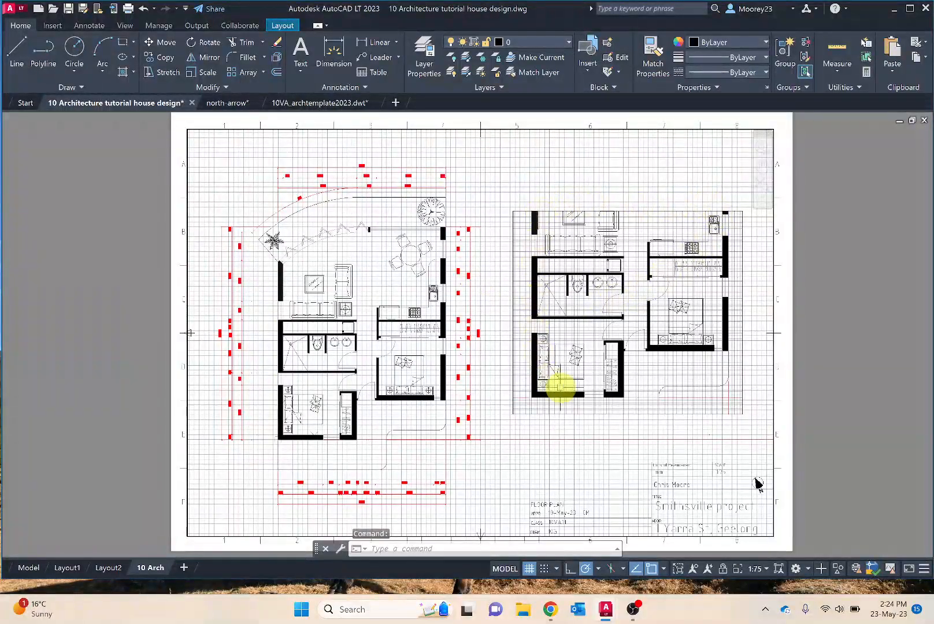
pyautogui.click(325, 104)
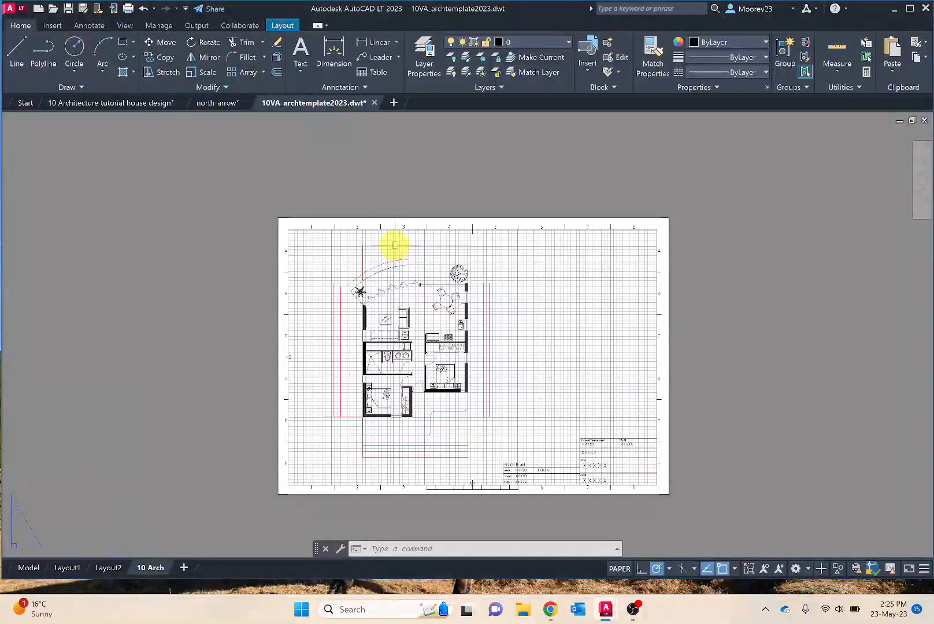
pyautogui.scroll(4, 391, 251)
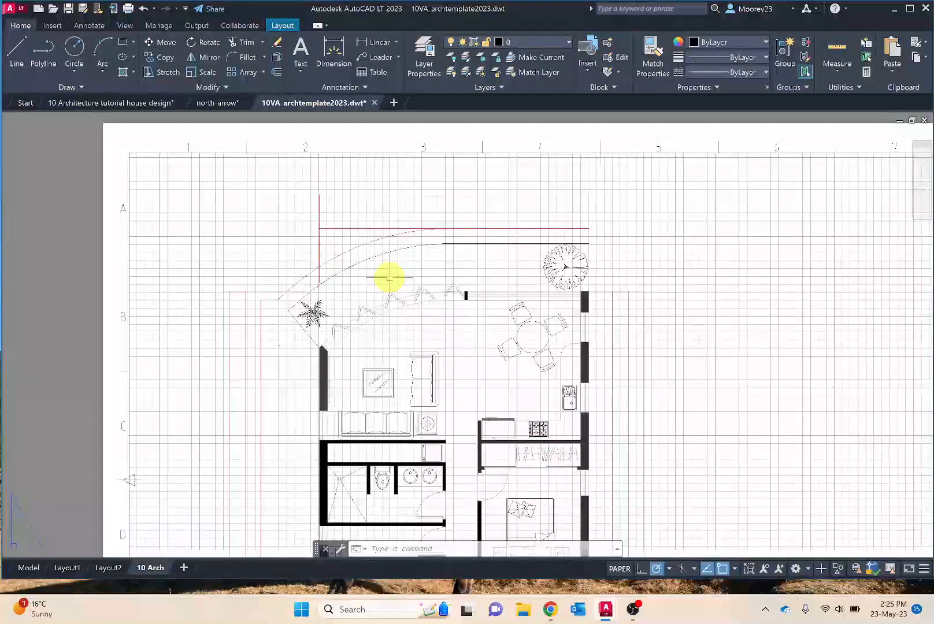
# Step: Open the ISO-25 dimension style for modification and stop suppressing both extension lines
pyautogui.write('t')
pyautogui.click(425, 306)
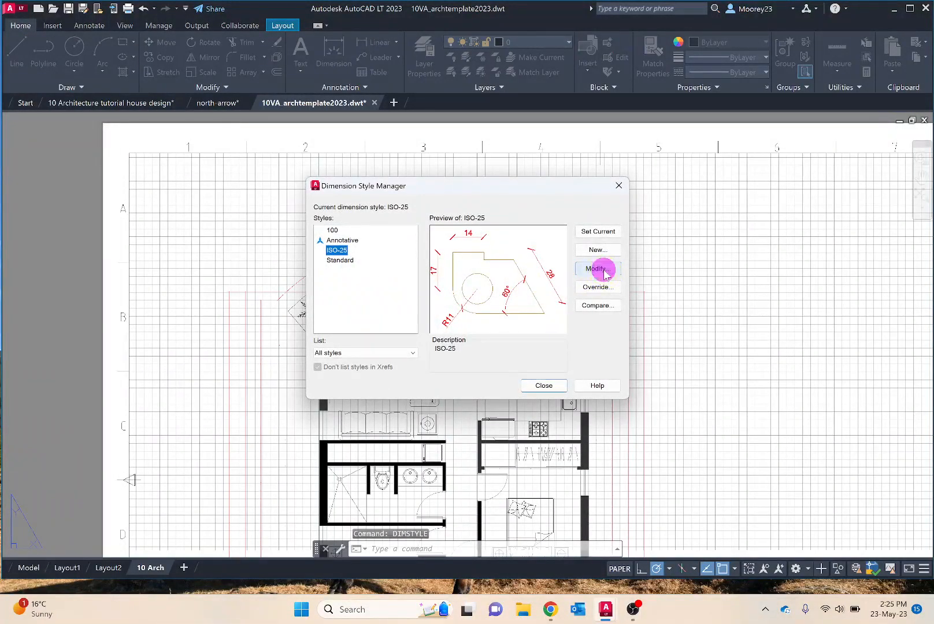
pyautogui.click(604, 273)
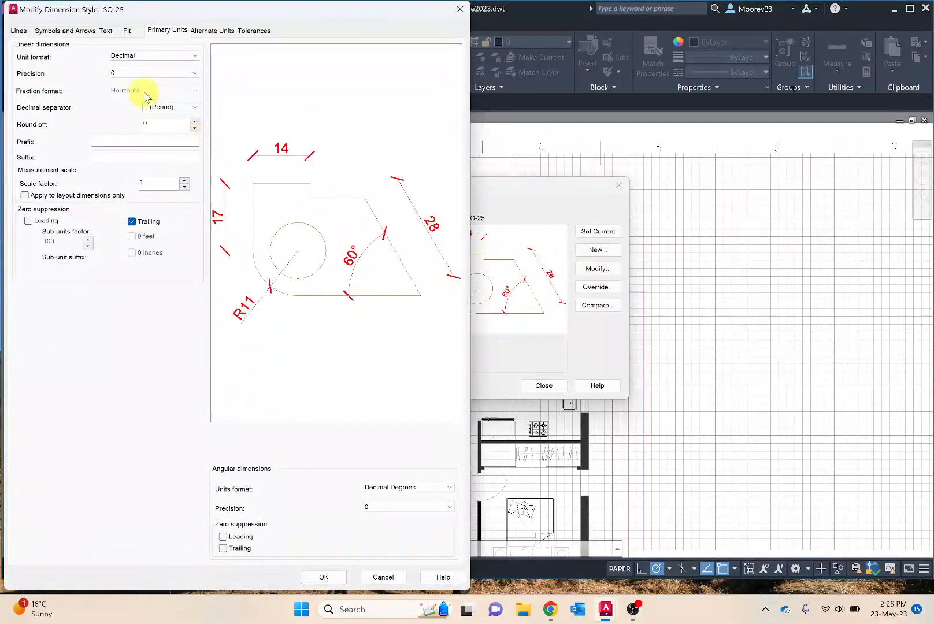
pyautogui.click(19, 31)
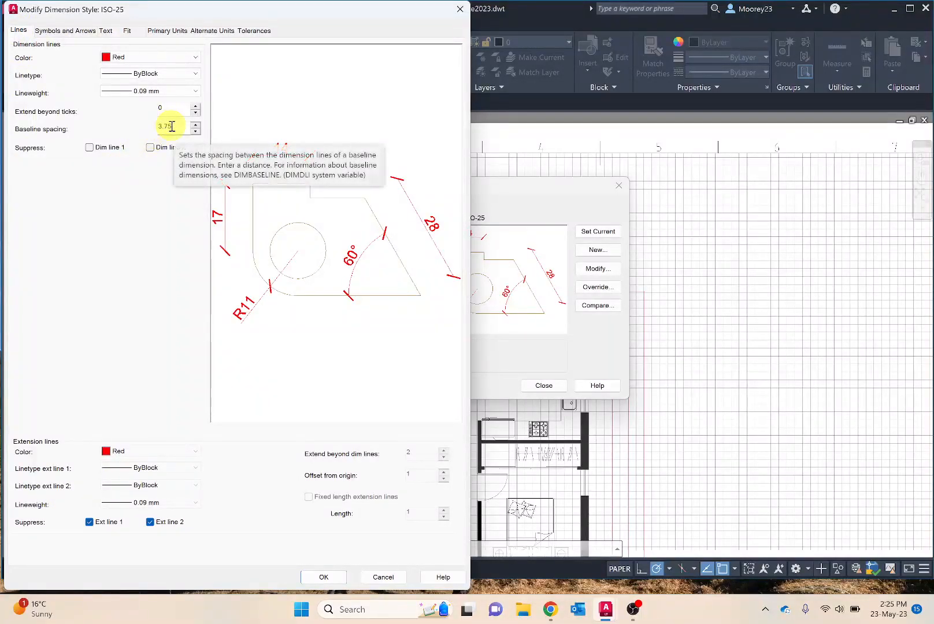
pyautogui.click(89, 522)
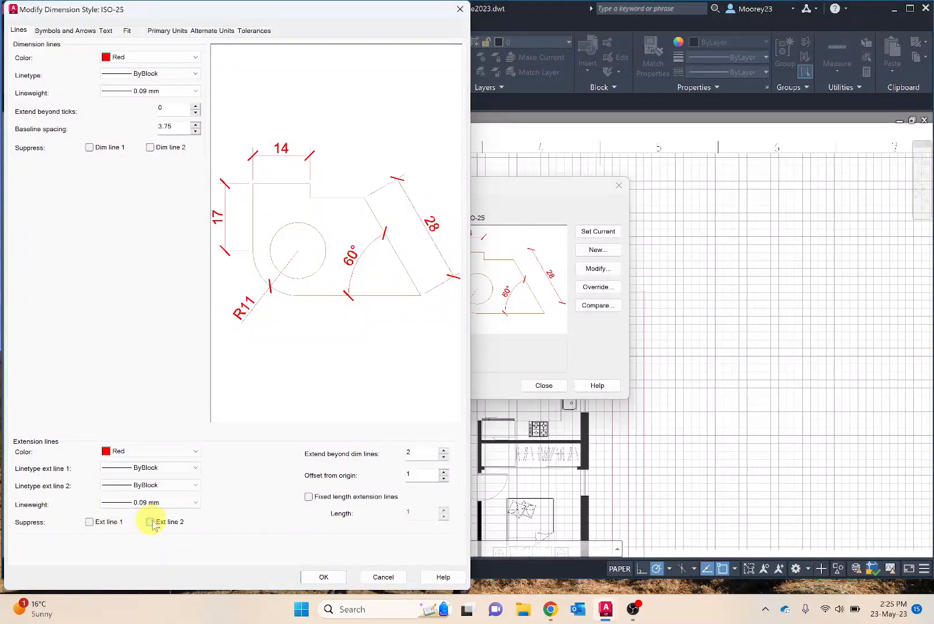
# Step: Give ISO-25 fixed length extension lines with a length of 30, extending 30 beyond the dimension lines
pyautogui.click(308, 497)
pyautogui.moveTo(417, 453); pyautogui.dragTo(386, 456)
pyautogui.write('30')
pyautogui.press('Tab')
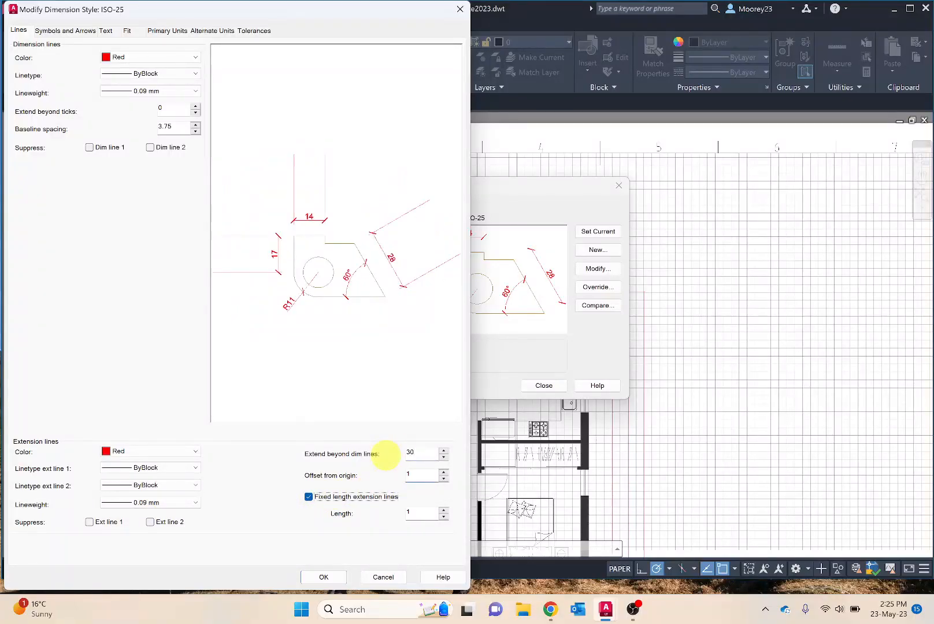
pyautogui.press('Tab')
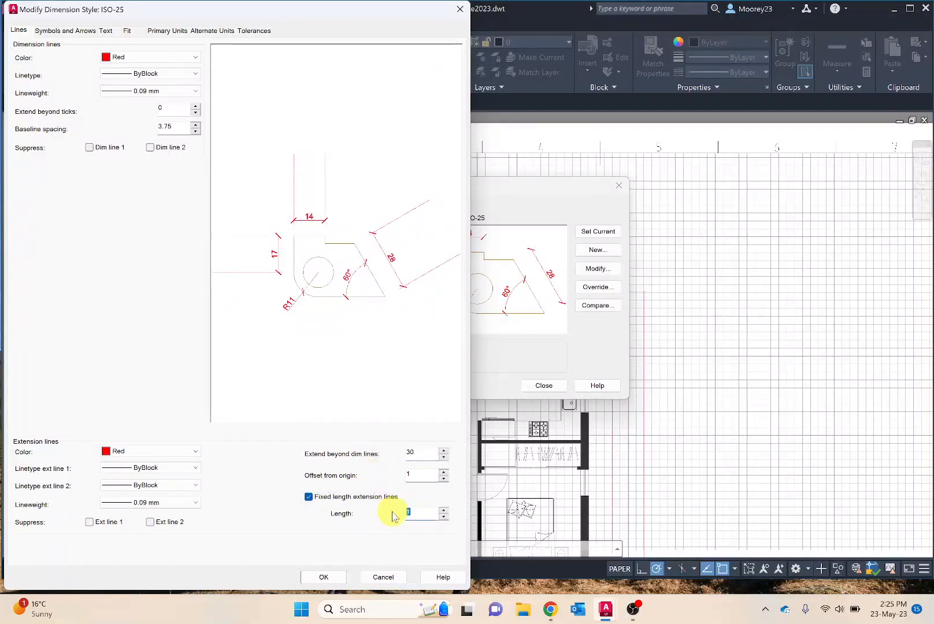
pyautogui.write('30')
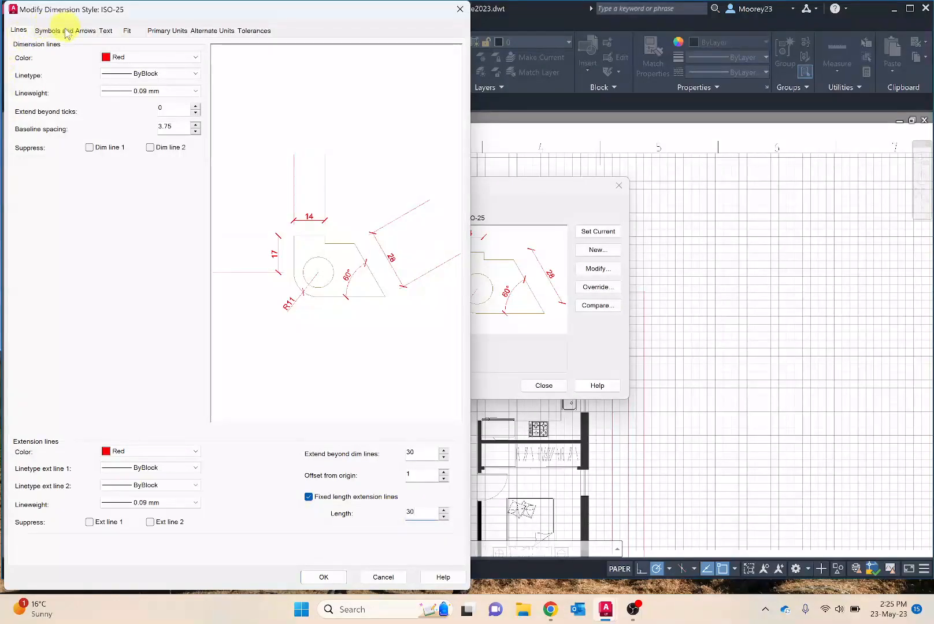
# Step: Set the first and second arrowheads of ISO-25 to Oblique with an arrow size of 50
pyautogui.click(65, 30)
pyautogui.click(56, 68)
pyautogui.click(49, 67)
pyautogui.click(52, 67)
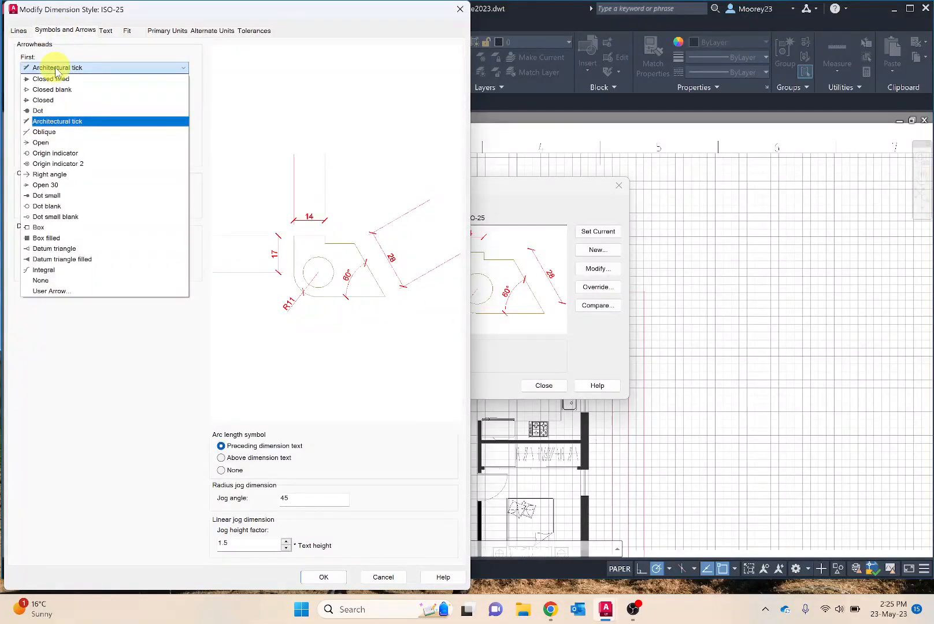
pyautogui.click(42, 132)
pyautogui.moveTo(39, 151); pyautogui.dragTo(6, 152)
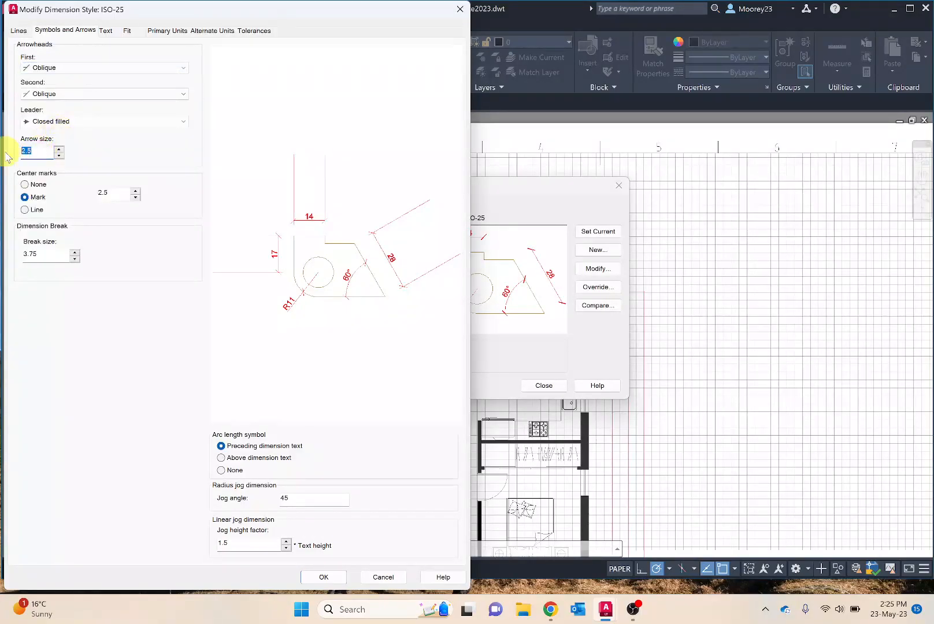
pyautogui.write('50')
pyautogui.click(36, 197)
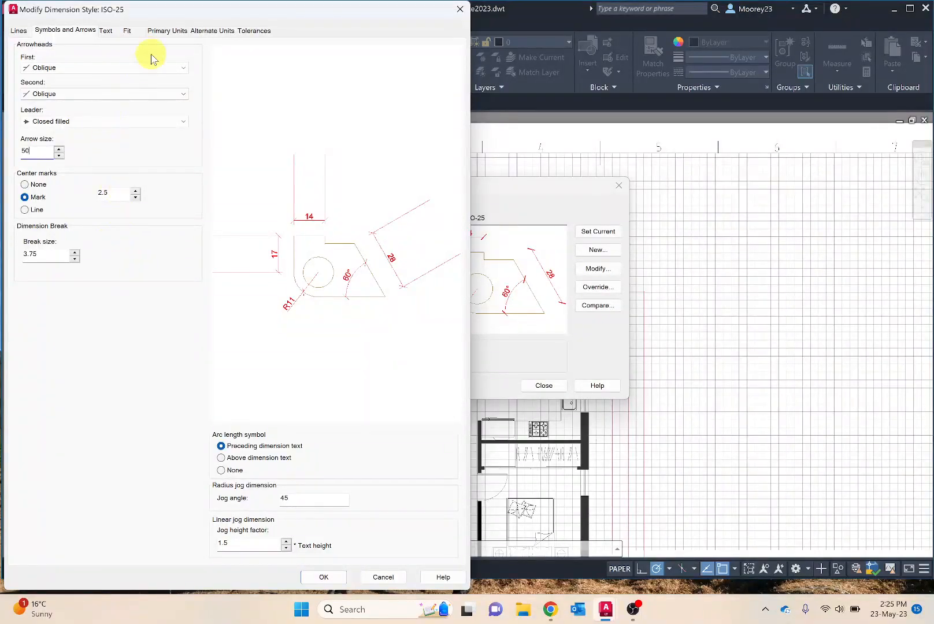
# Step: Set the ISO-25 text height to 100 and its offset from the dimension line to 50, and save the style
pyautogui.click(106, 30)
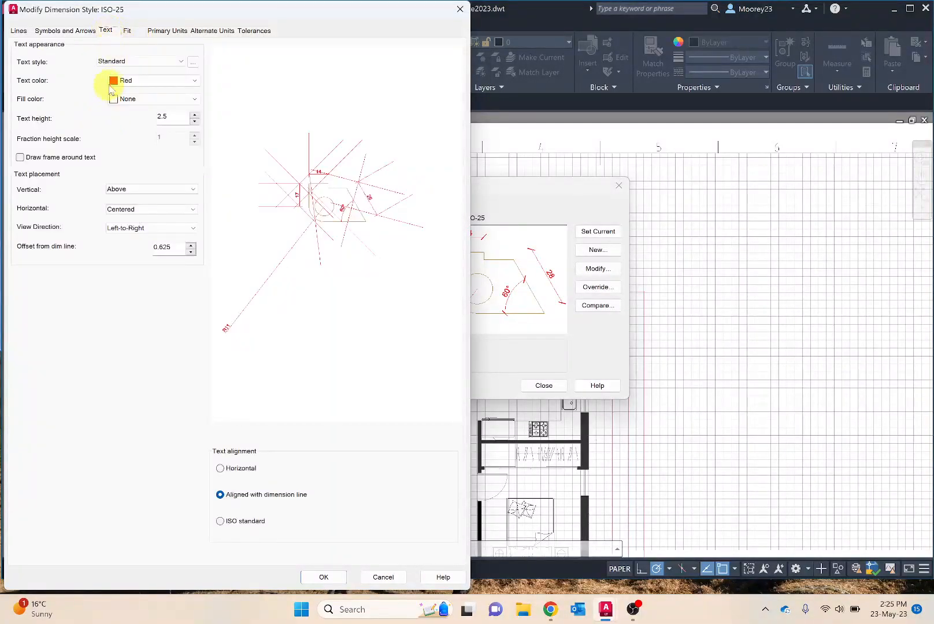
pyautogui.click(155, 116)
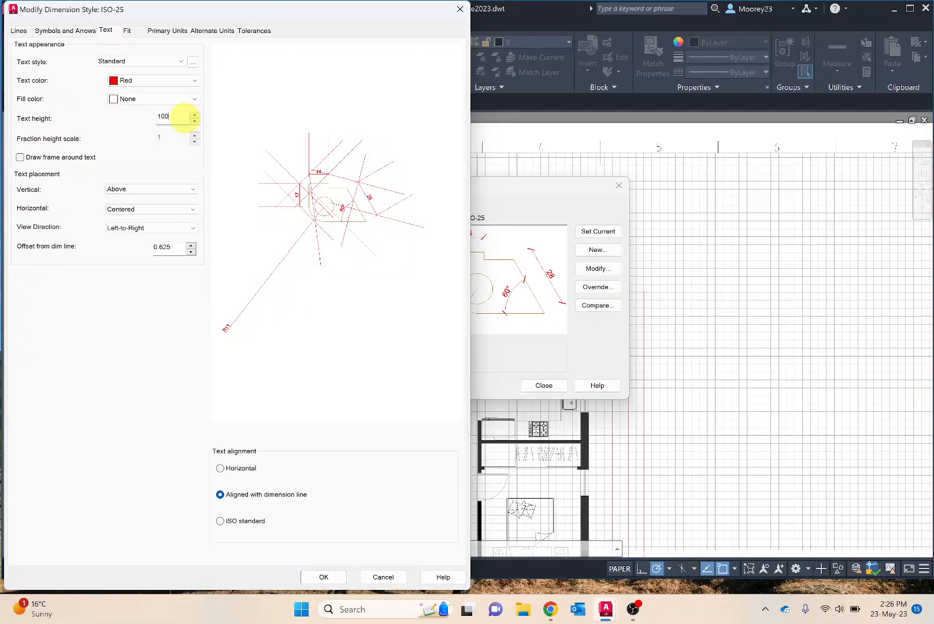
pyautogui.doubleClick(164, 247)
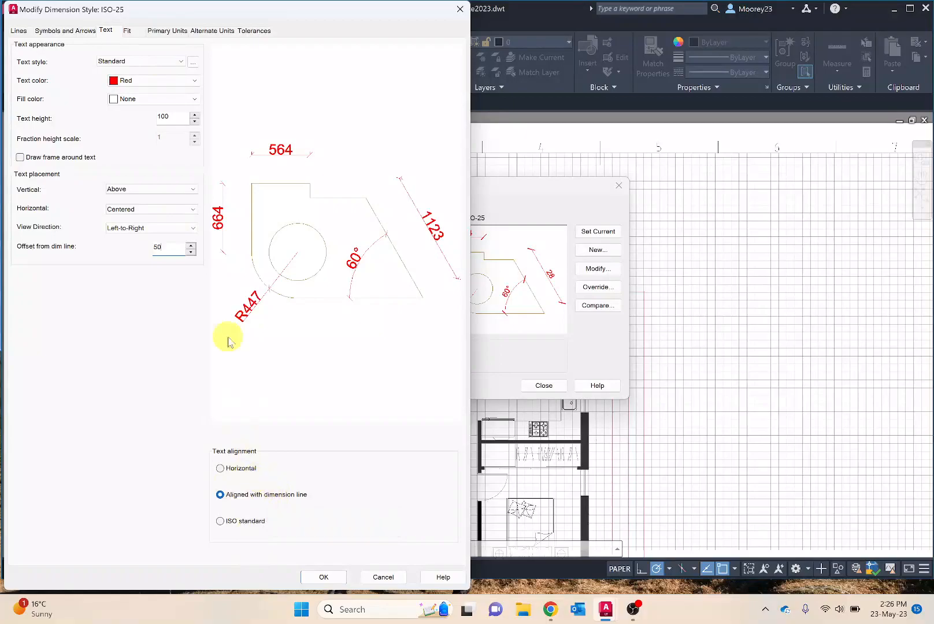
pyautogui.click(168, 32)
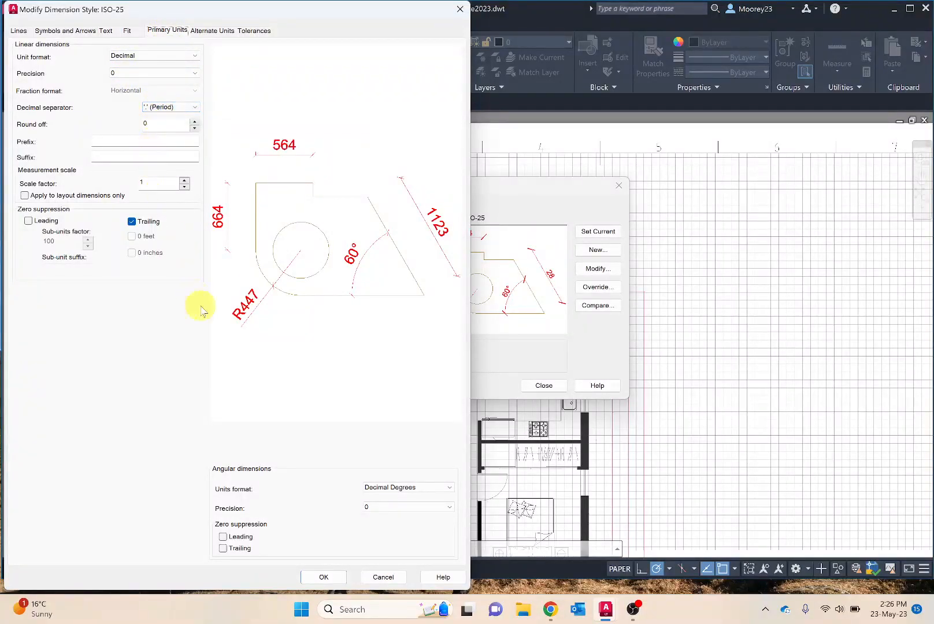
pyautogui.click(328, 577)
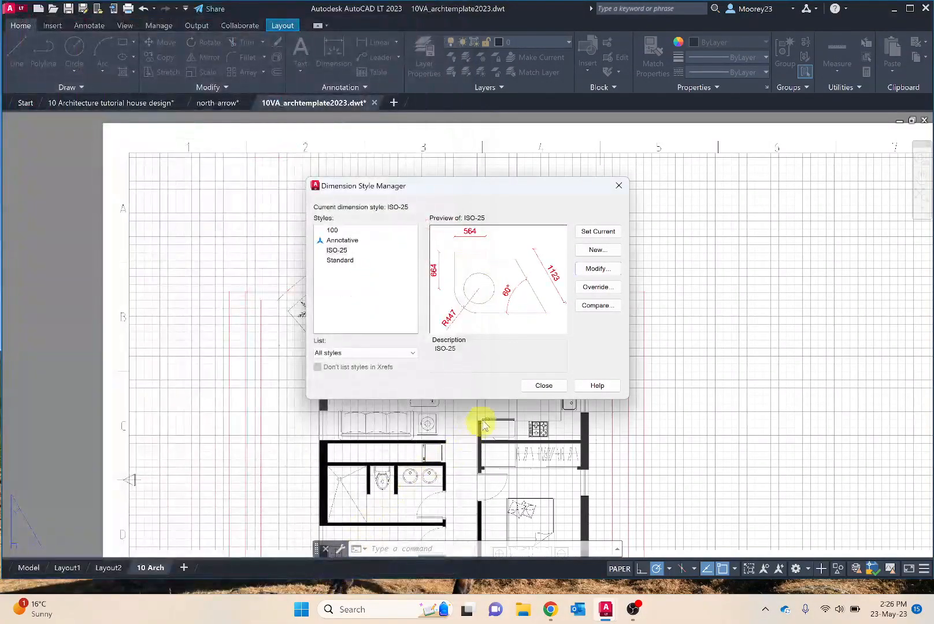
pyautogui.click(541, 386)
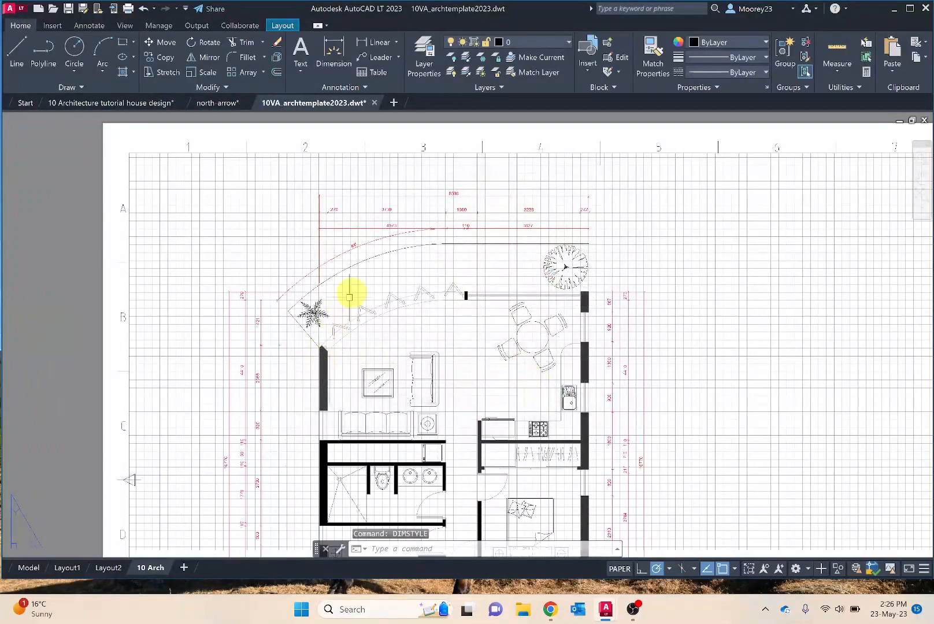
# Step: Set the Project Name attribute of the 10 Arch sheet's title block to "Smith project"
pyautogui.scroll(-2, 427, 354)
pyautogui.scroll(-2, 496, 402)
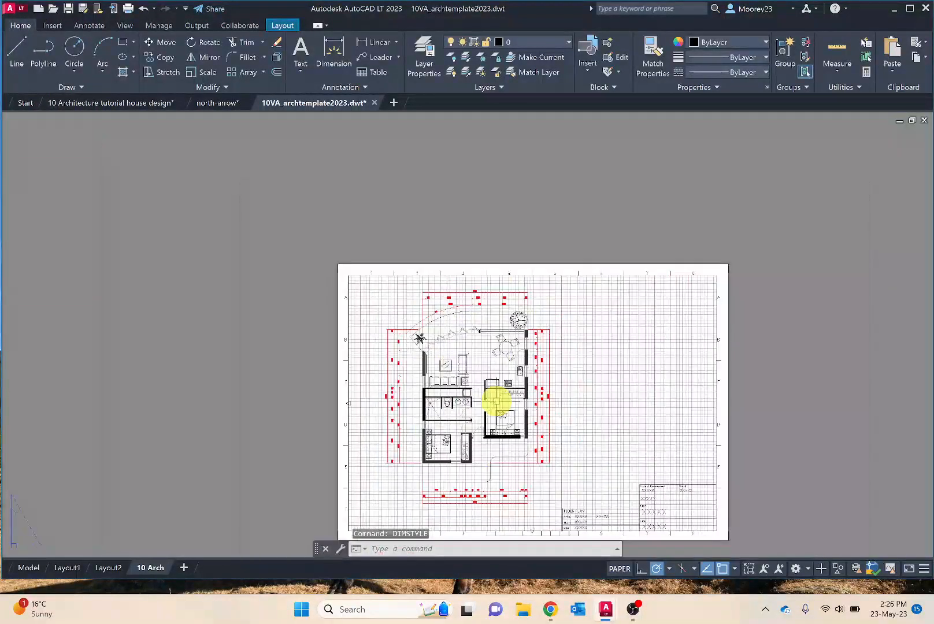
pyautogui.moveTo(794, 376); pyautogui.dragTo(748, 313, button='middle')
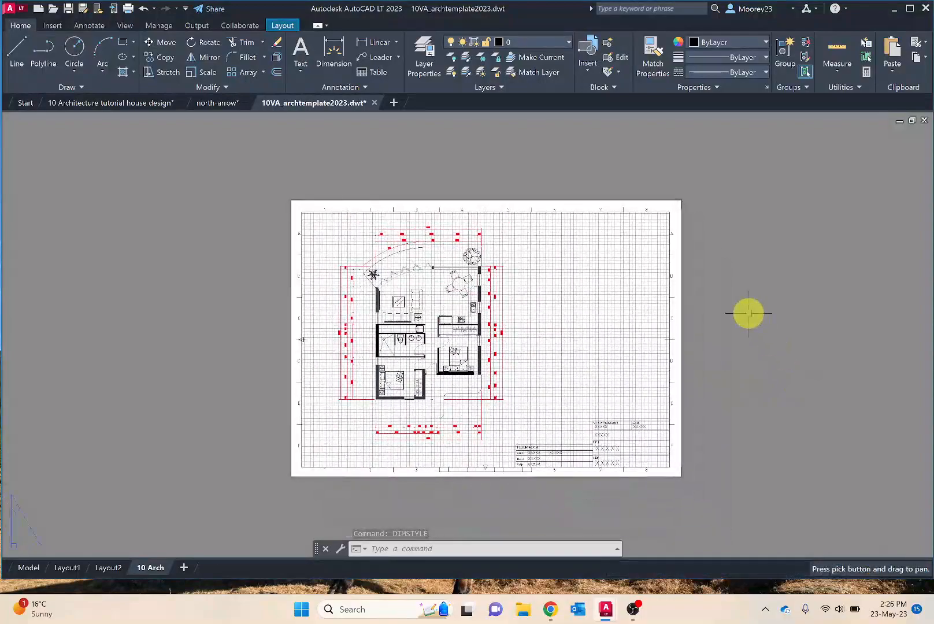
pyautogui.scroll(2, 636, 465)
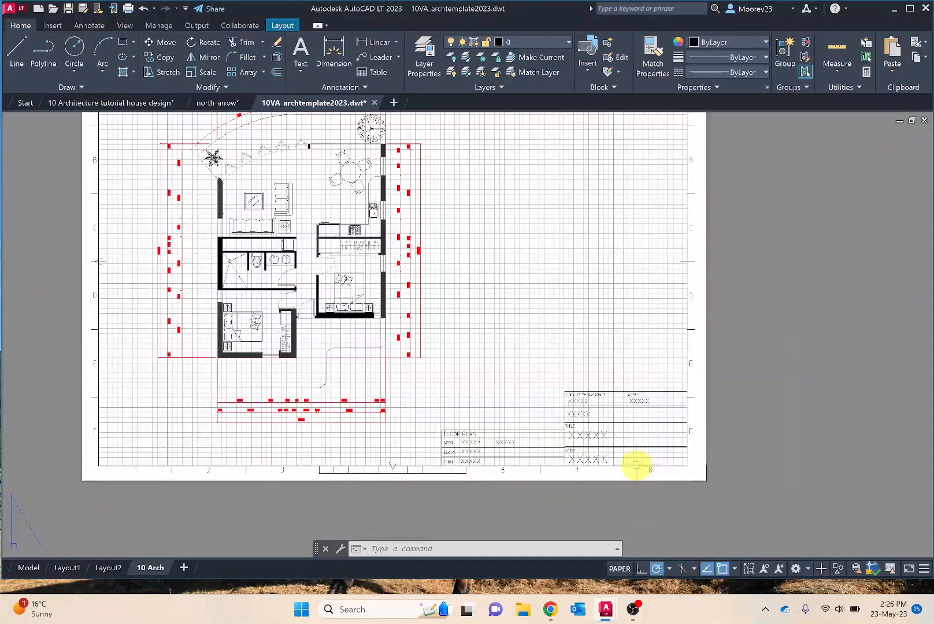
pyautogui.scroll(3, 635, 465)
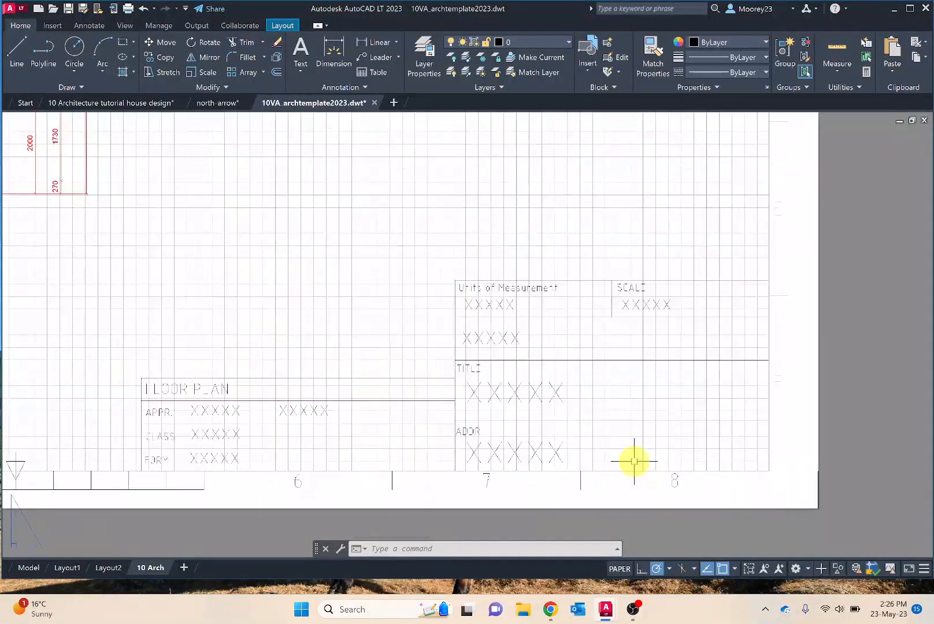
pyautogui.click(516, 283)
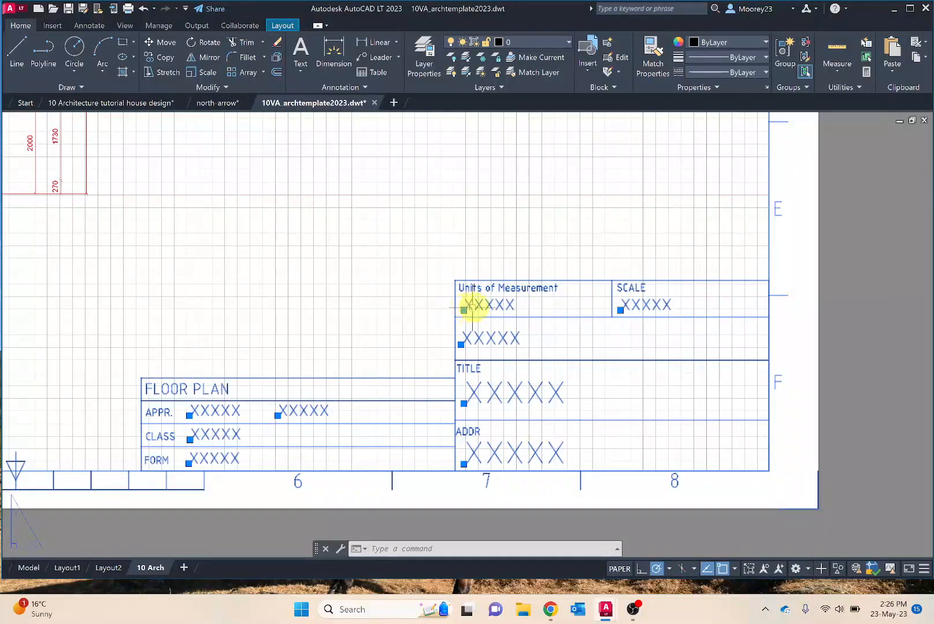
pyautogui.press('Escape')
pyautogui.doubleClick(540, 280)
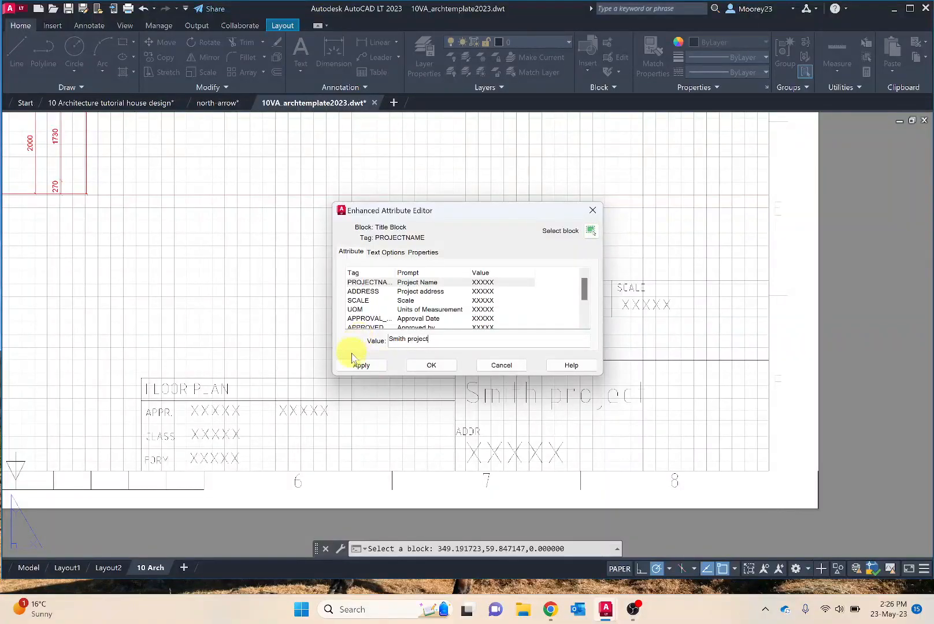
pyautogui.click(355, 365)
pyautogui.click(425, 366)
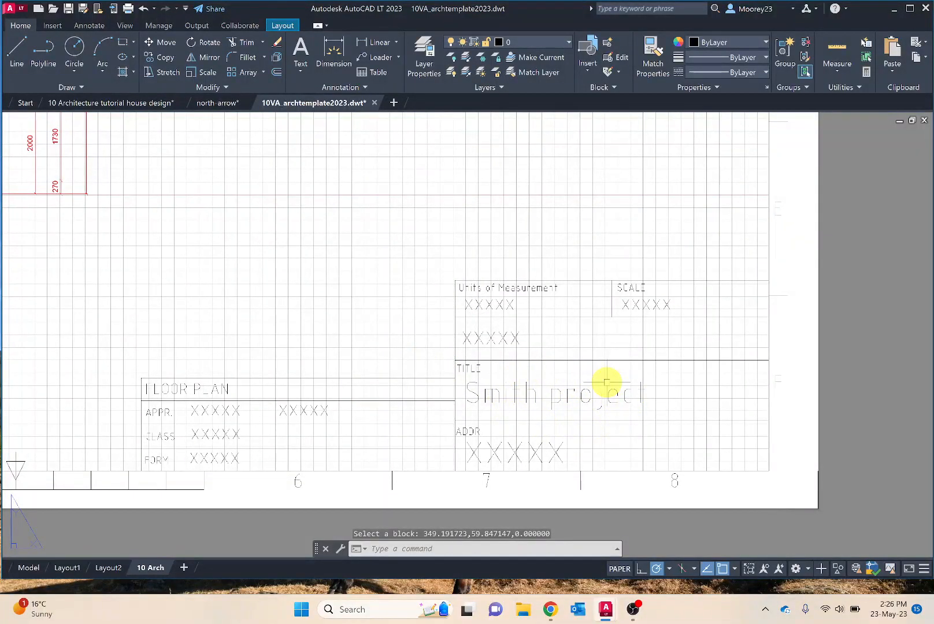
# Step: Switch to the house design drawing, reset its floor plan viewport to 1:75, and return to paper space
pyautogui.click(130, 104)
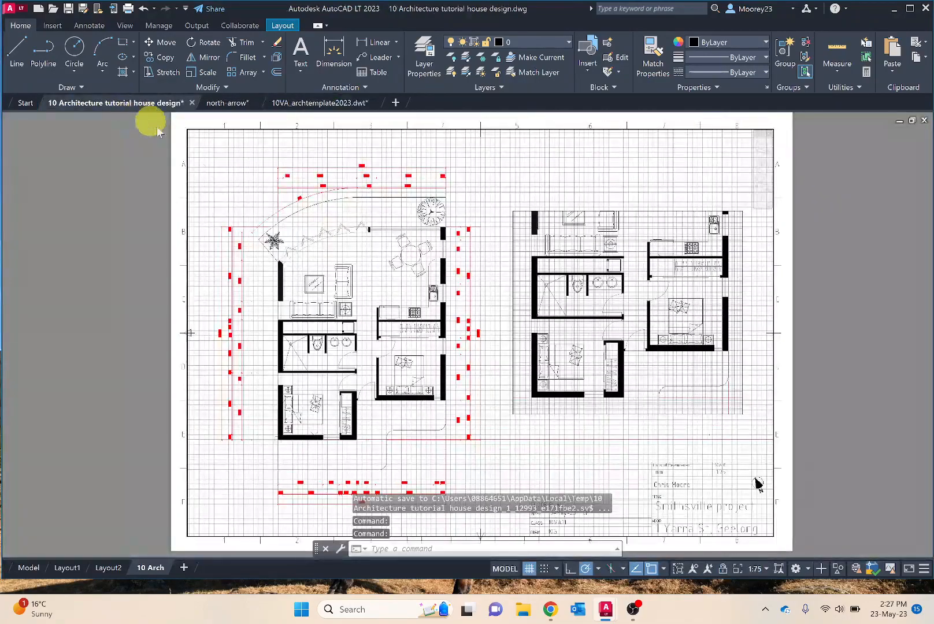
pyautogui.scroll(5, 767, 526)
pyautogui.scroll(-5, 759, 512)
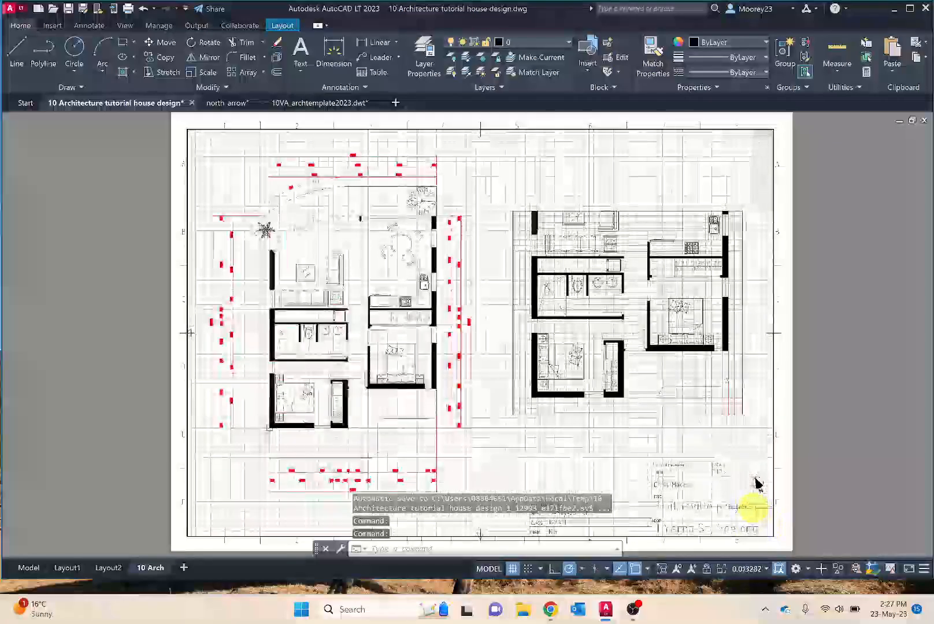
pyautogui.click(751, 569)
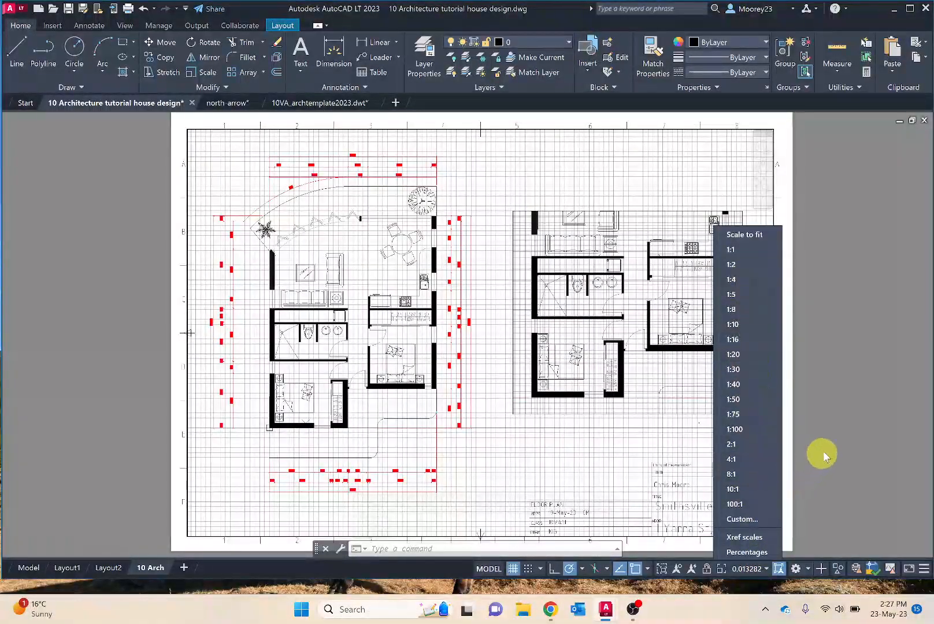
pyautogui.click(754, 414)
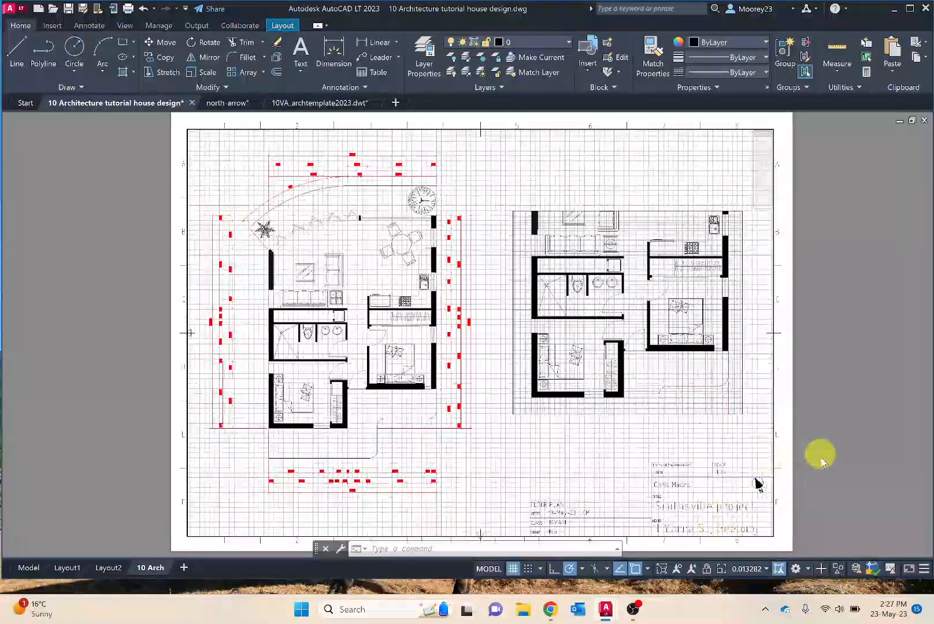
pyautogui.doubleClick(884, 453)
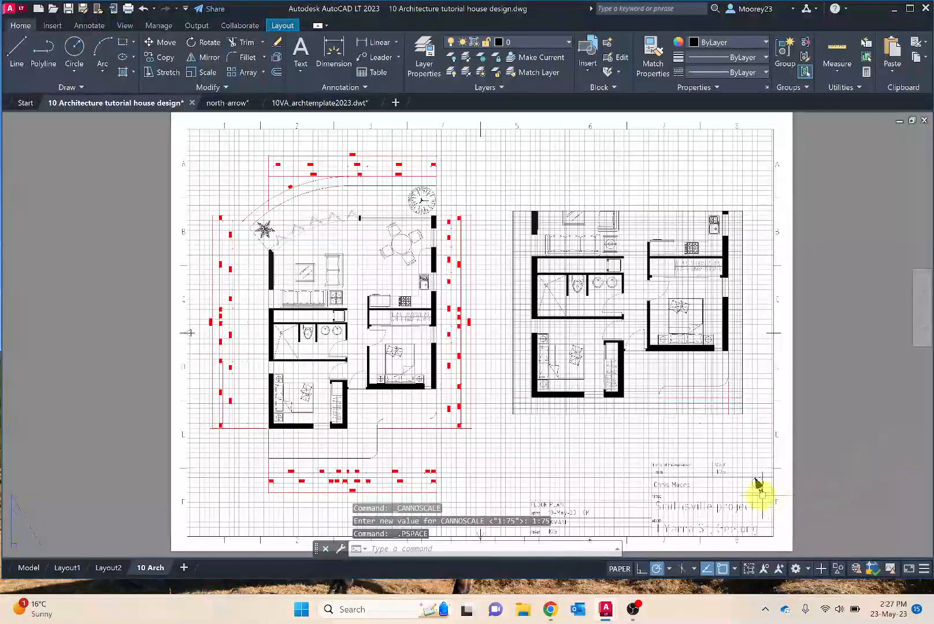
# Step: Examine the completed title block and its north arrow on the house design's 10 Arch sheet
pyautogui.scroll(5, 720, 500)
pyautogui.scroll(-3, 717, 498)
pyautogui.moveTo(715, 492); pyautogui.dragTo(715, 333, button='middle')
pyautogui.scroll(-4, 715, 333)
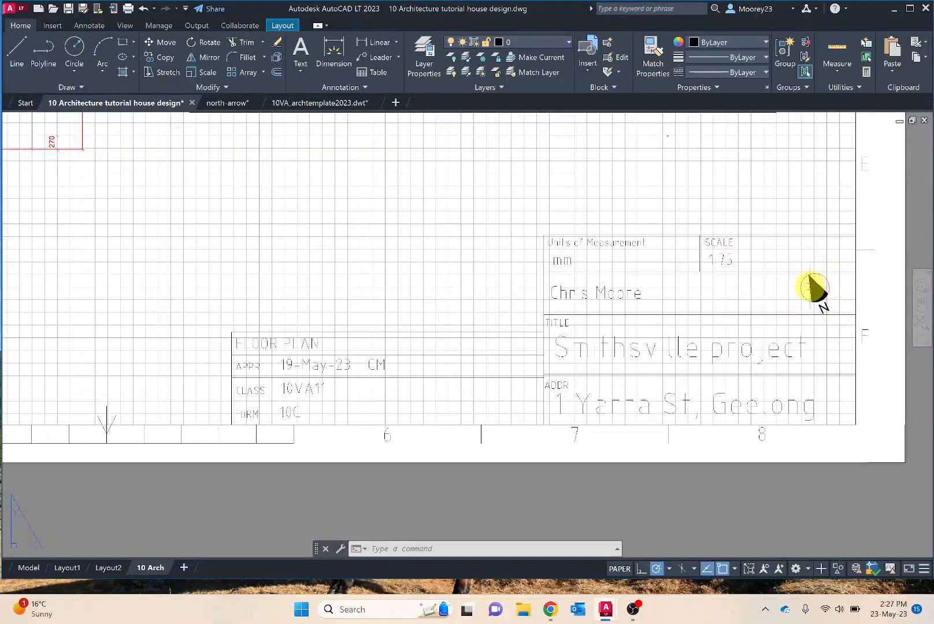
# Step: Look over the symbols in the north-arrow drawing and their cad-block.com download page in the browser, and return to the drawing
pyautogui.click(215, 104)
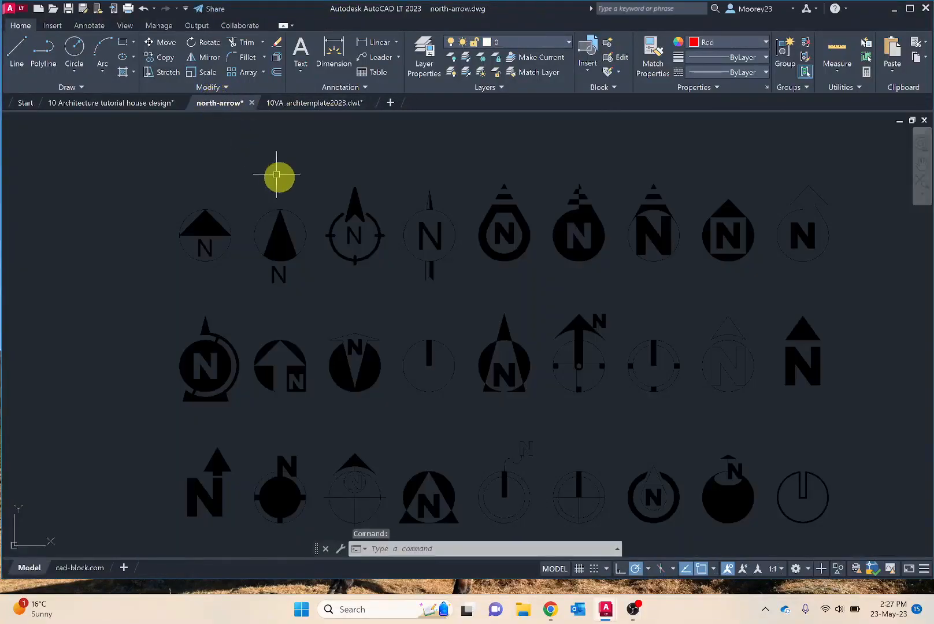
pyautogui.click(556, 611)
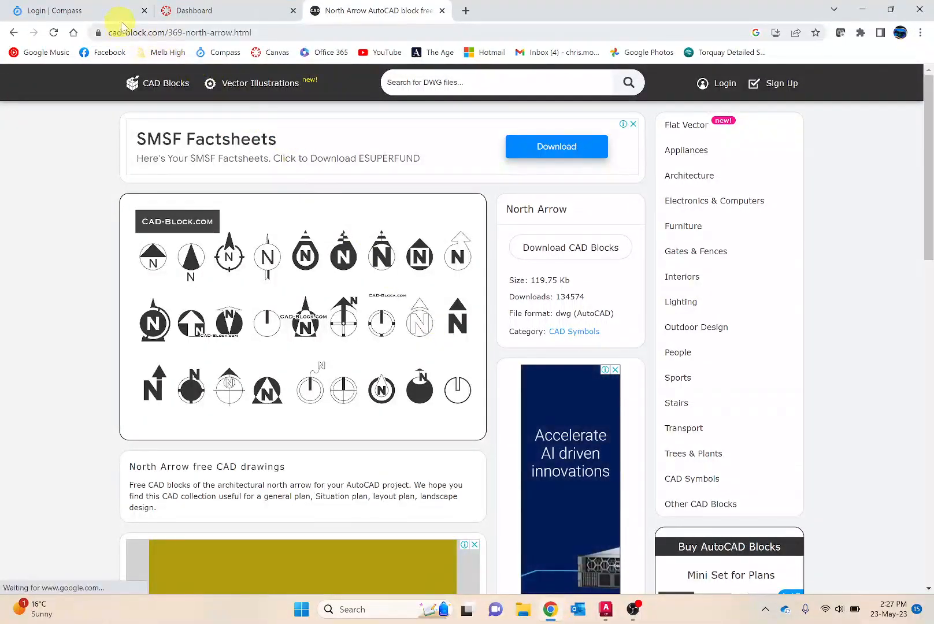
pyautogui.click(861, 9)
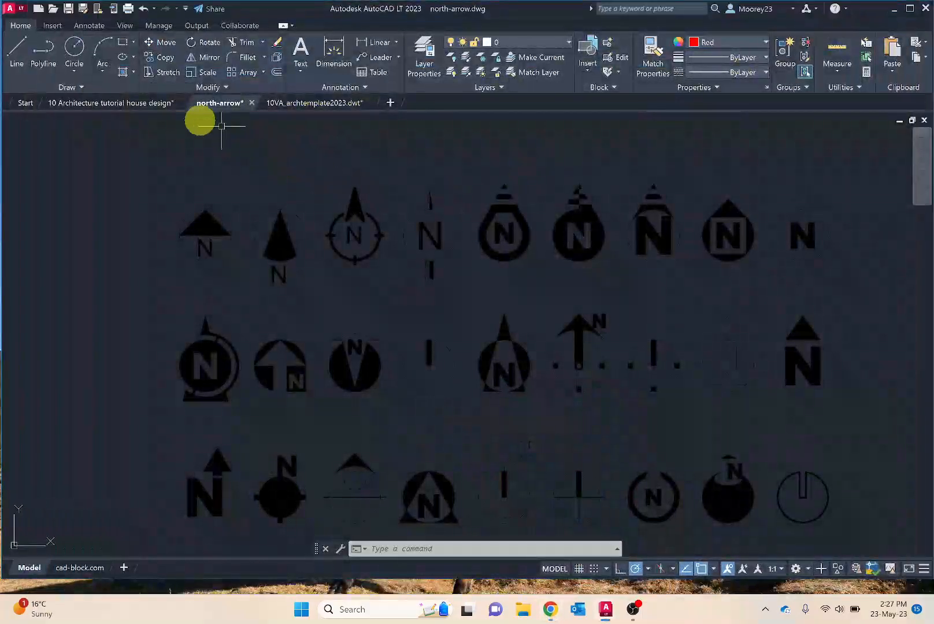
# Step: Switch to the house design drawing and bring its whole 10 Arch sheet into view
pyautogui.click(310, 104)
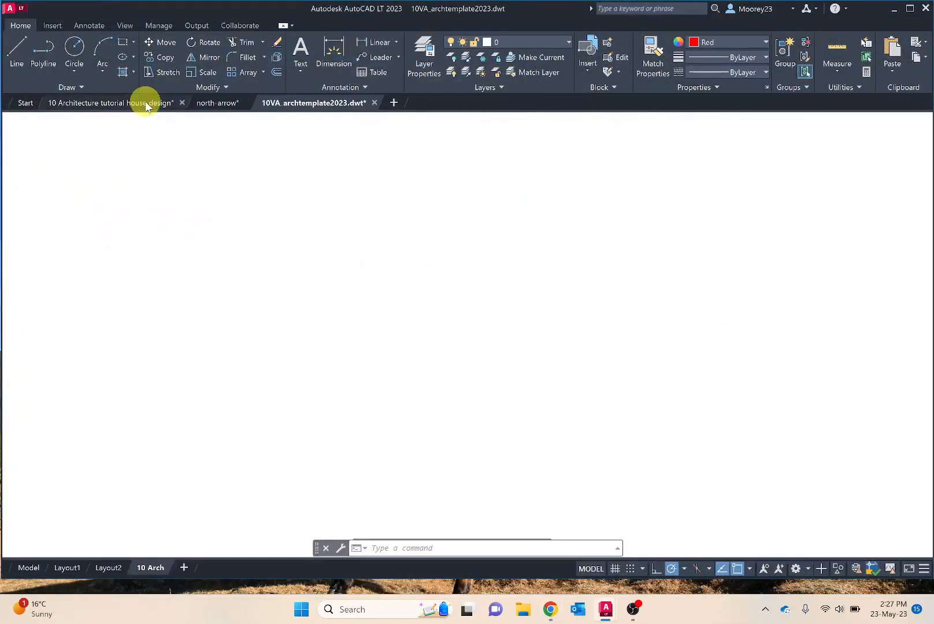
pyautogui.click(145, 104)
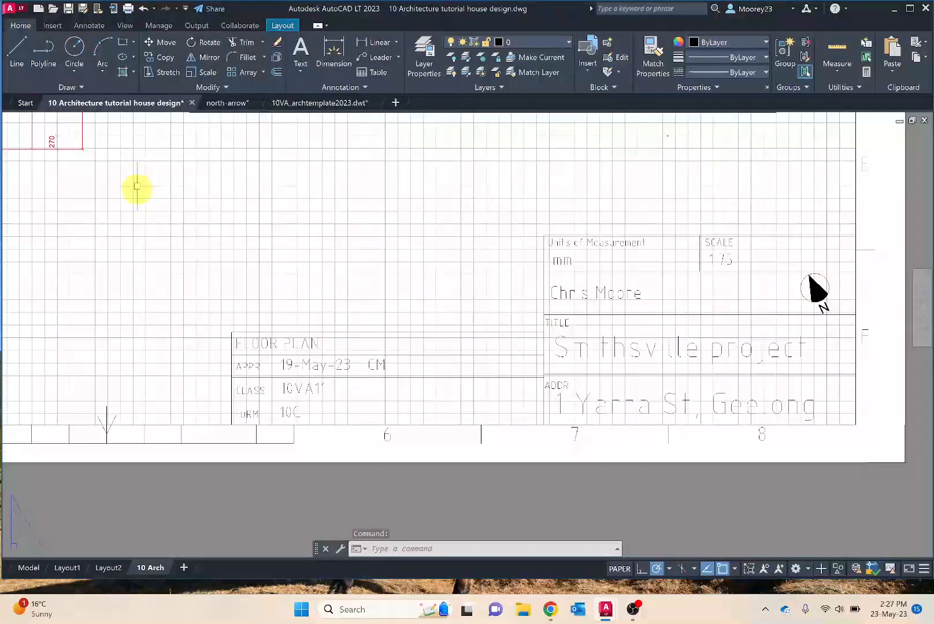
pyautogui.scroll(-5, 171, 388)
pyautogui.moveTo(166, 393); pyautogui.dragTo(433, 491, button='middle')
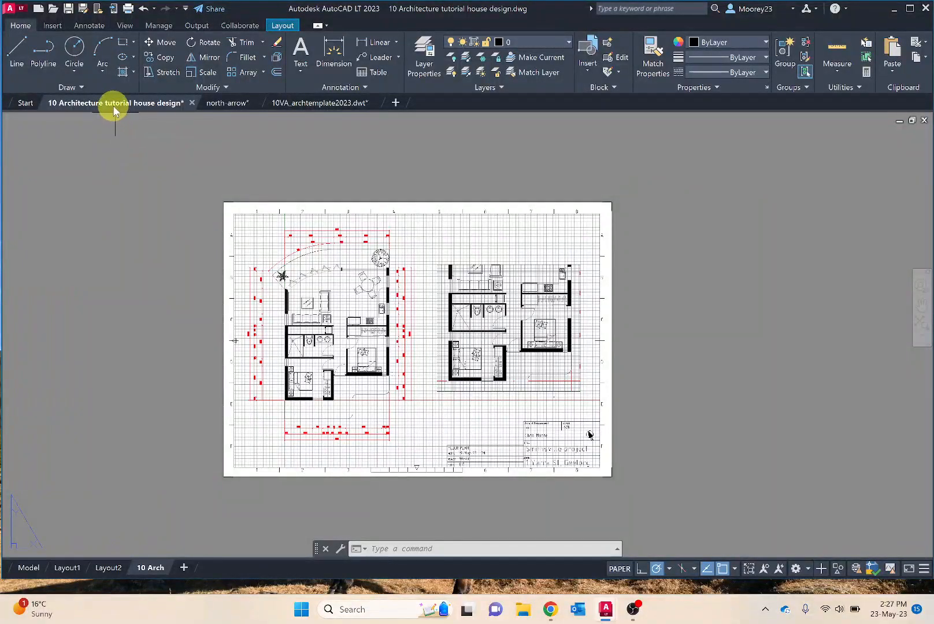
pyautogui.moveTo(114, 108)
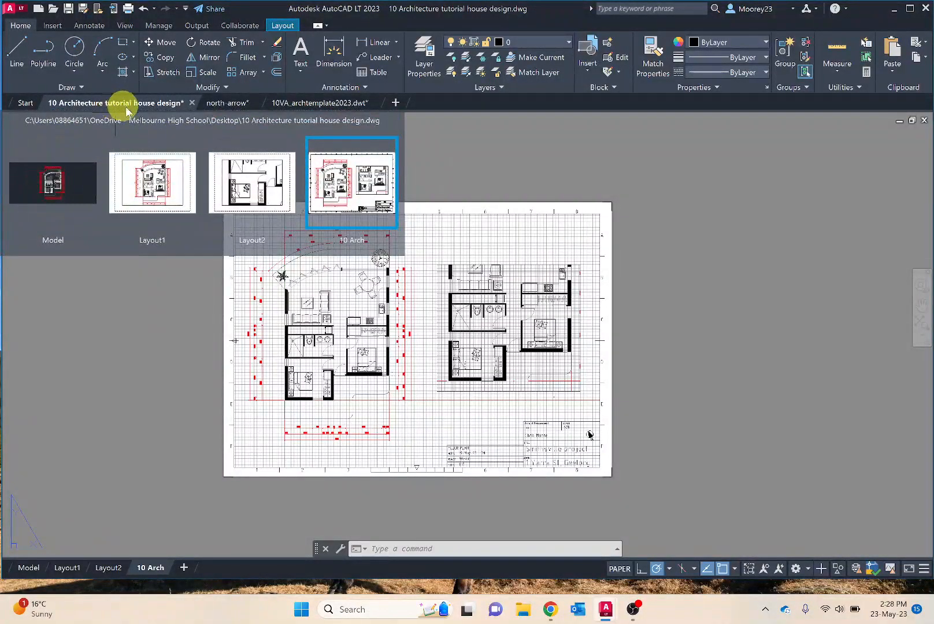
pyautogui.moveTo(322, 153)
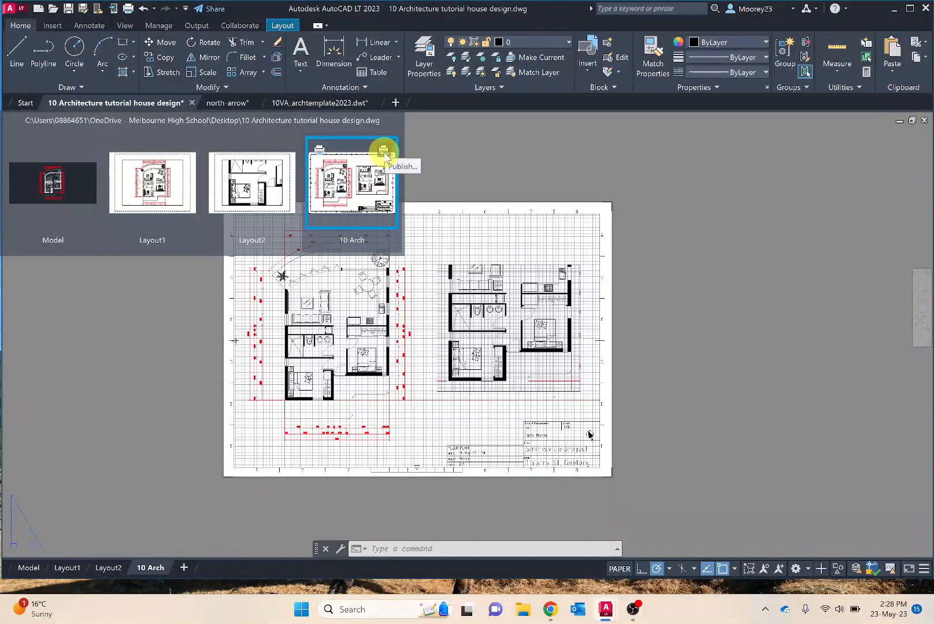
pyautogui.click(8, 10)
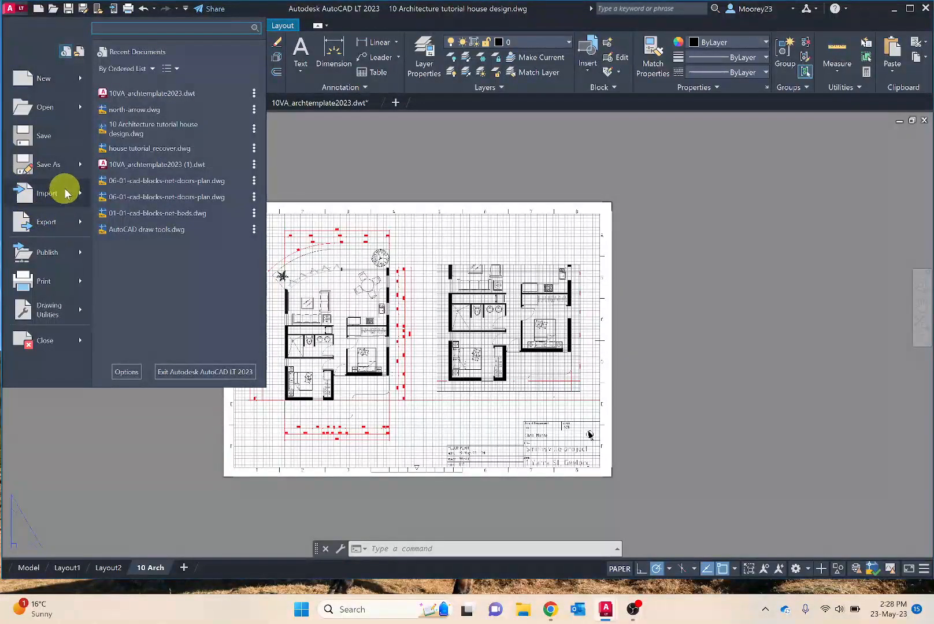
pyautogui.click(64, 258)
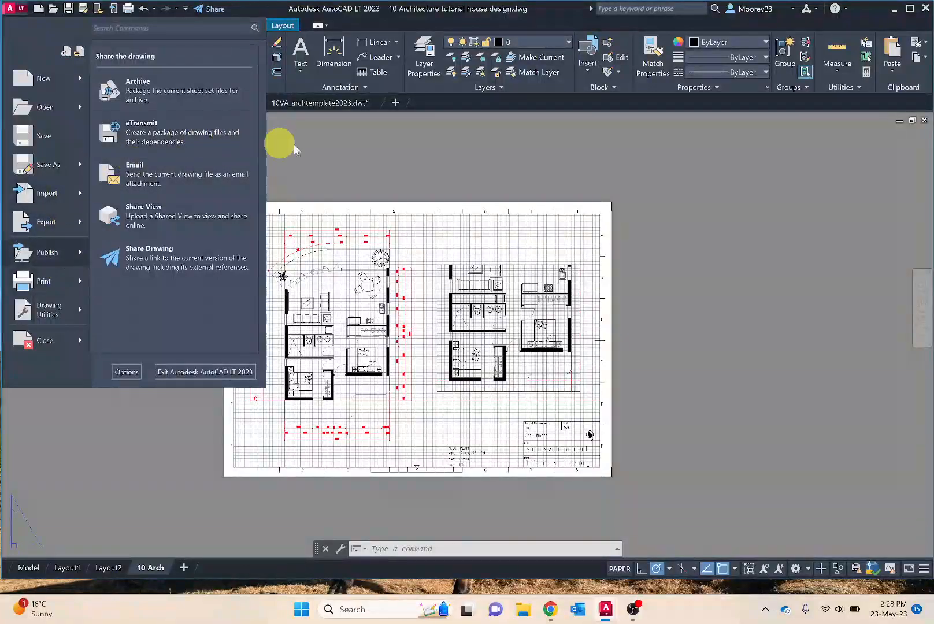
pyautogui.click(428, 156)
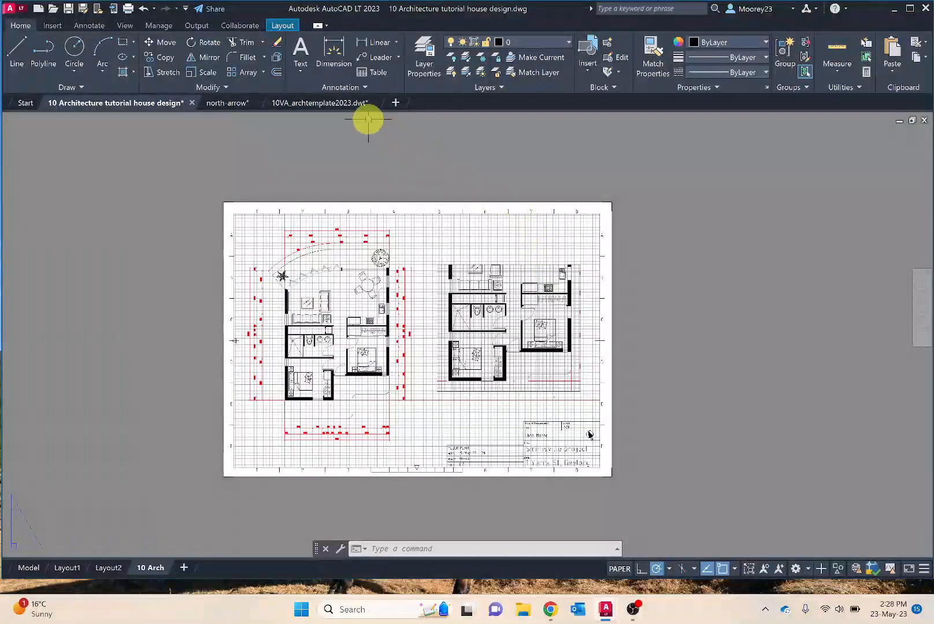
pyautogui.moveTo(323, 100)
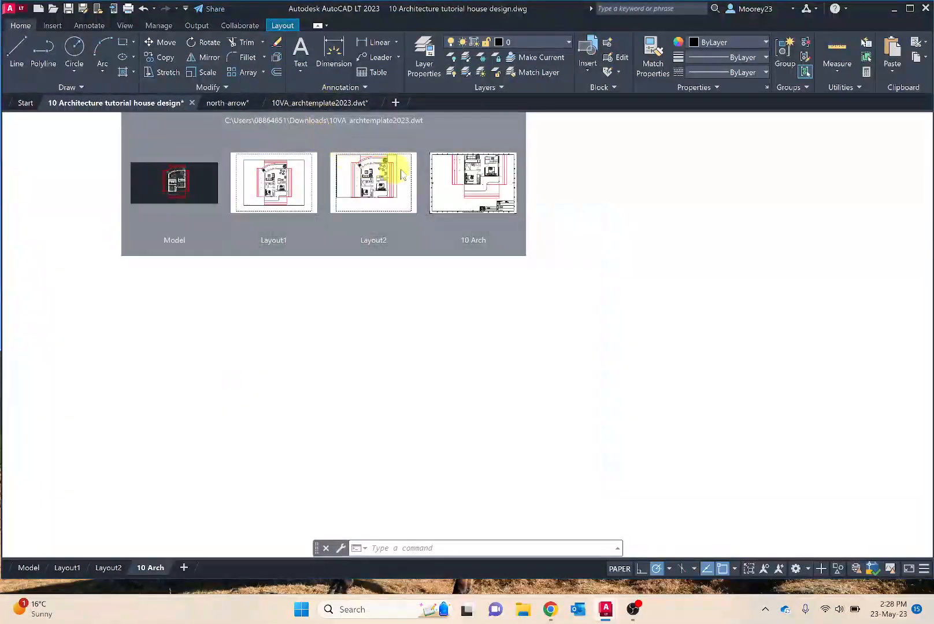
pyautogui.moveTo(465, 184)
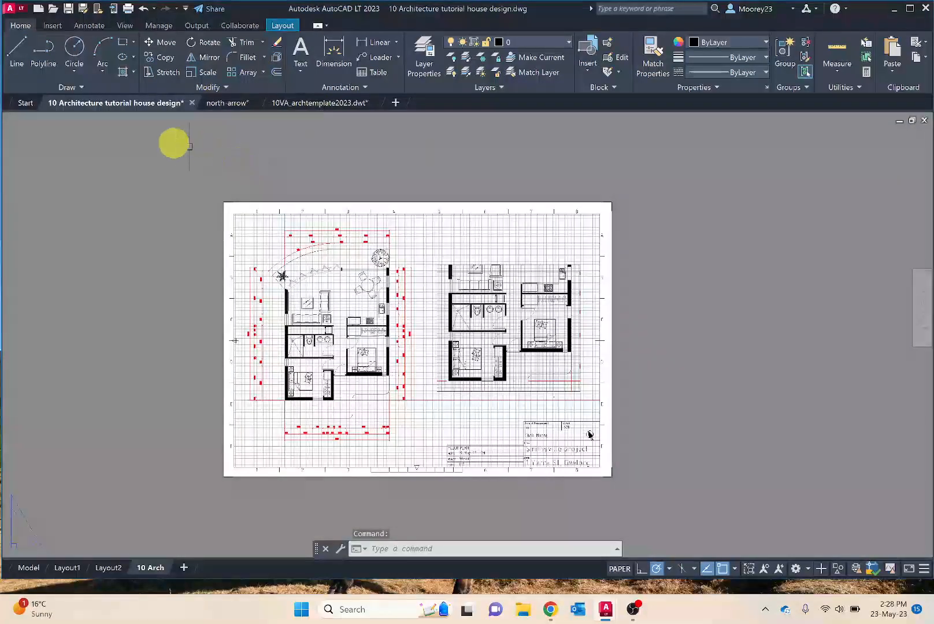
# Step: Plot the house design's 10 Arch layout with Microsoft Print to PDF, using Presentation quality for the shaded viewports
pyautogui.moveTo(146, 108)
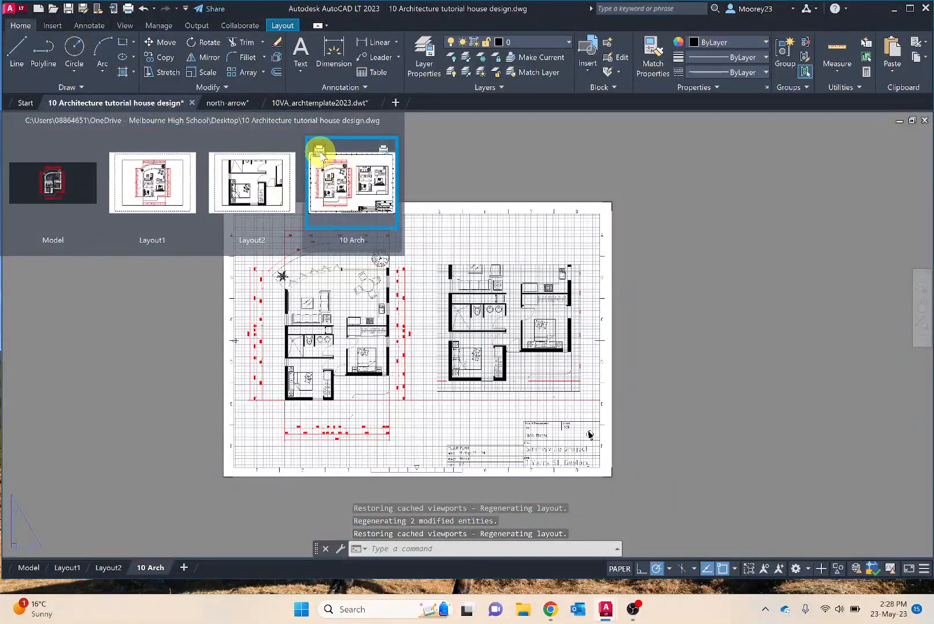
pyautogui.click(322, 155)
pyautogui.hotkey('ctrl', 'p')
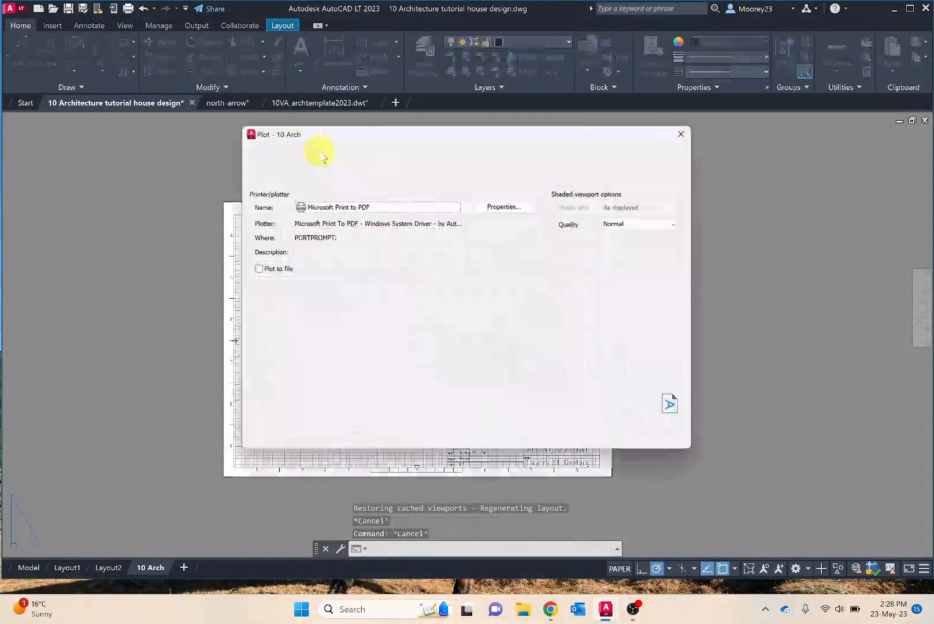
pyautogui.click(340, 207)
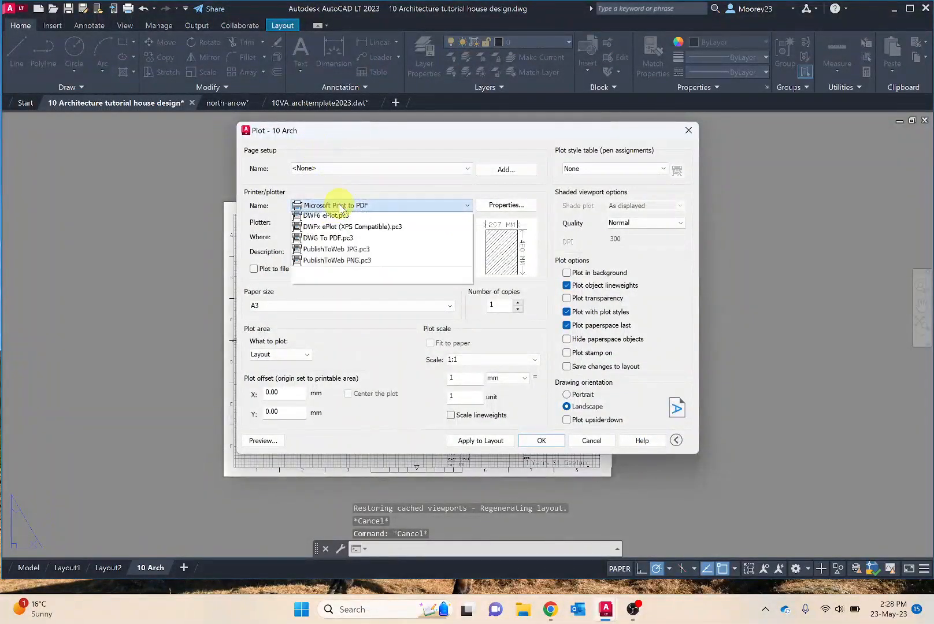
pyautogui.click(345, 238)
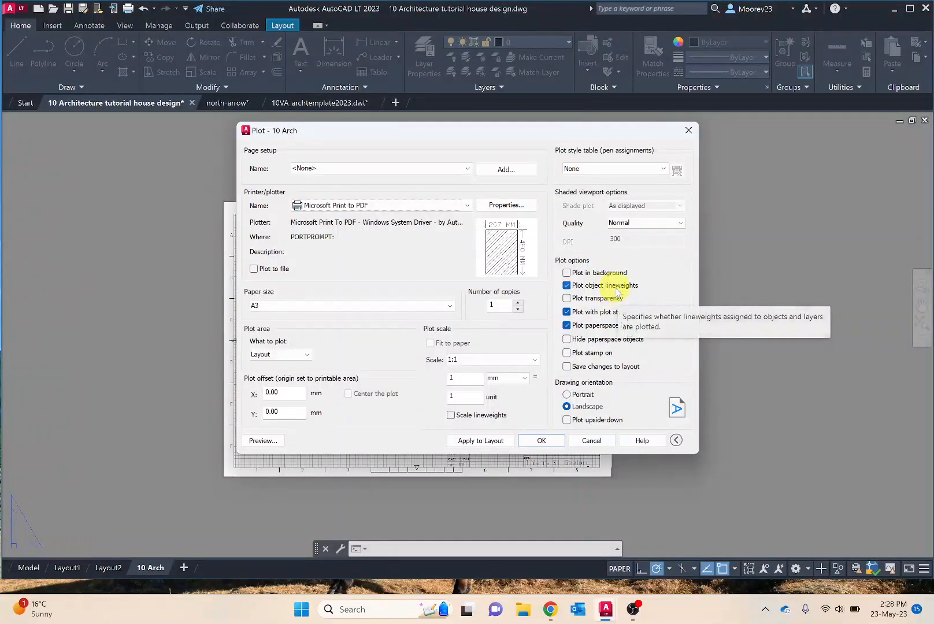
pyautogui.click(636, 224)
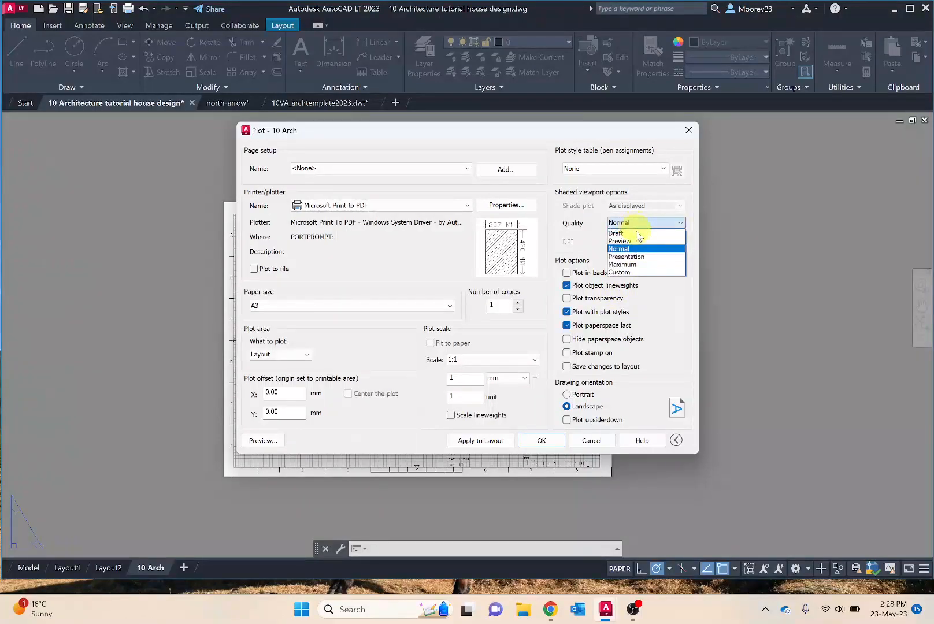
pyautogui.click(638, 256)
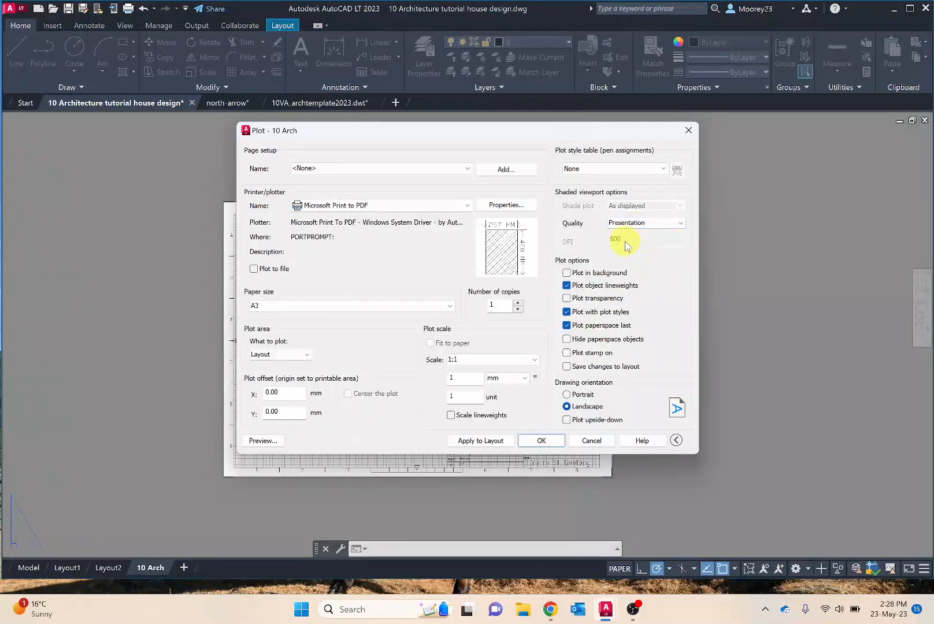
pyautogui.click(532, 443)
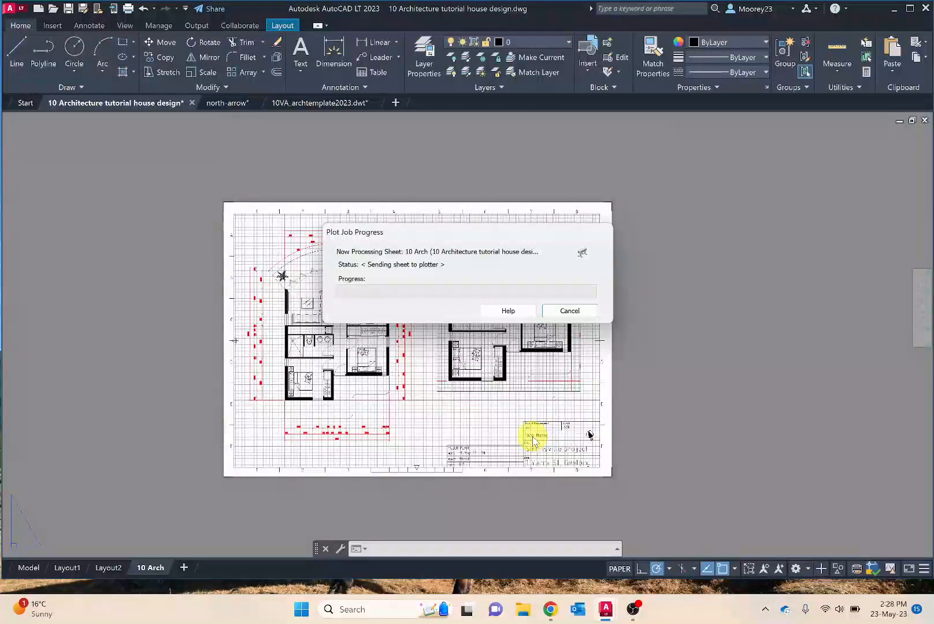